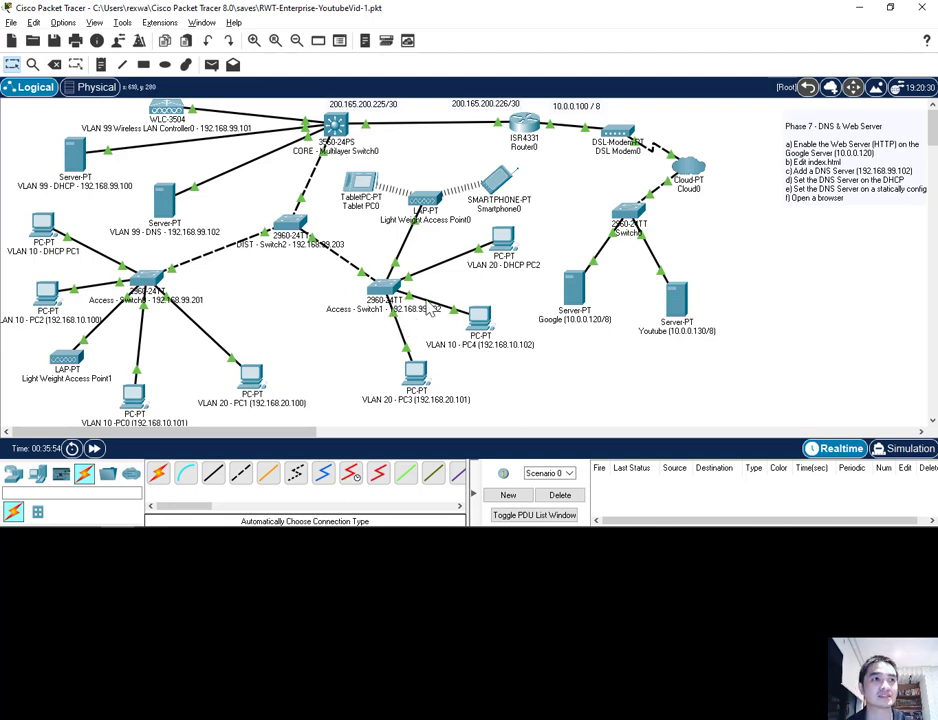
Add a Phase 8 - Telnet Access note with SVI, telnet-password and test steps below Phase 7
mouse_move(381, 300)
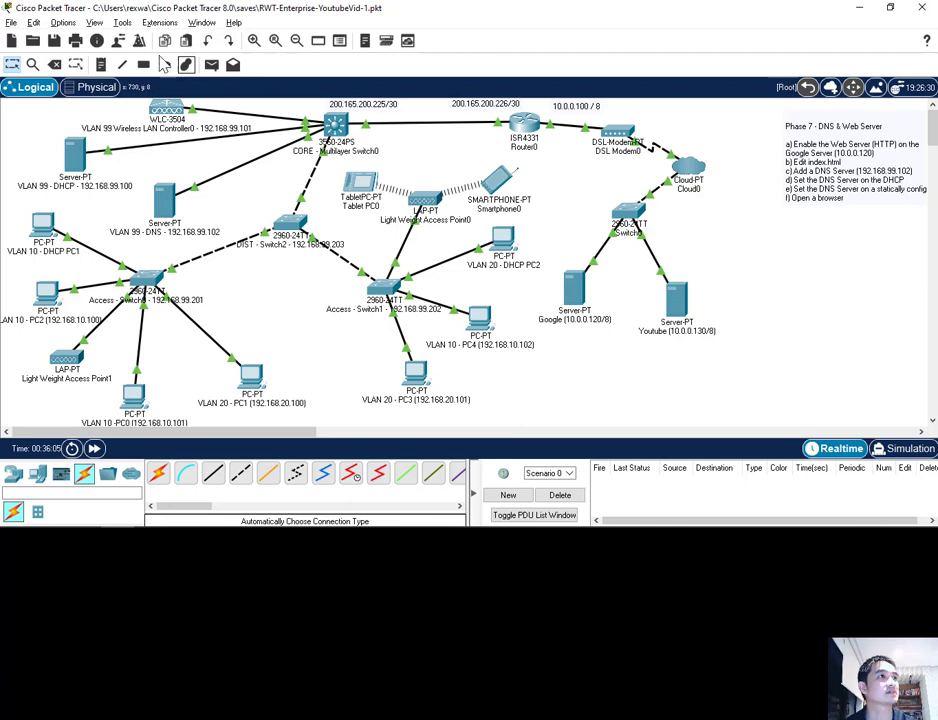
click(100, 64)
click(794, 230)
key(ctrl+v)
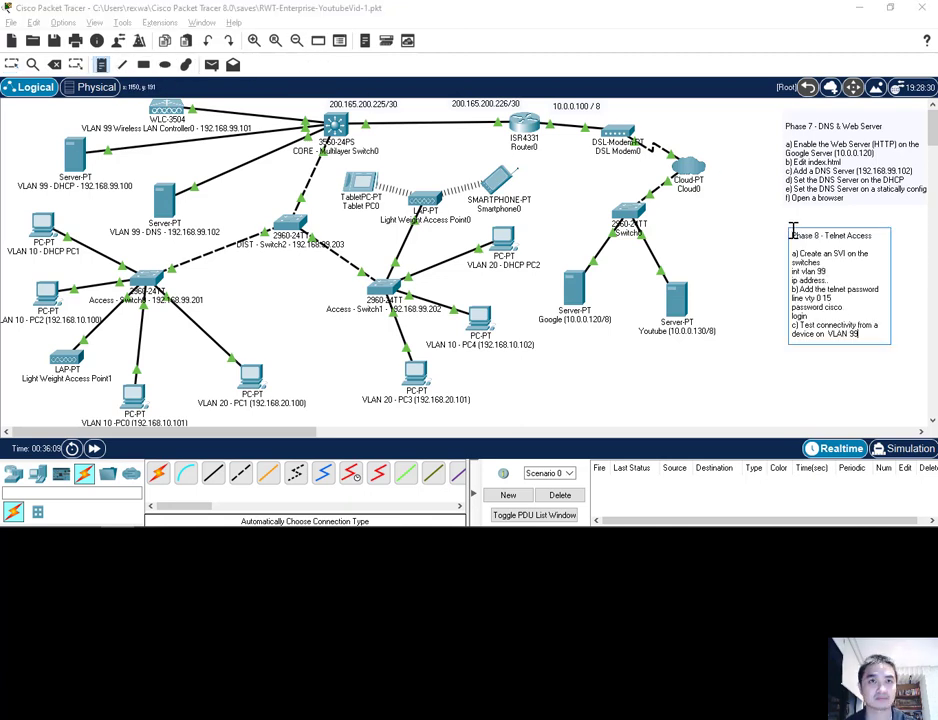
click(11, 64)
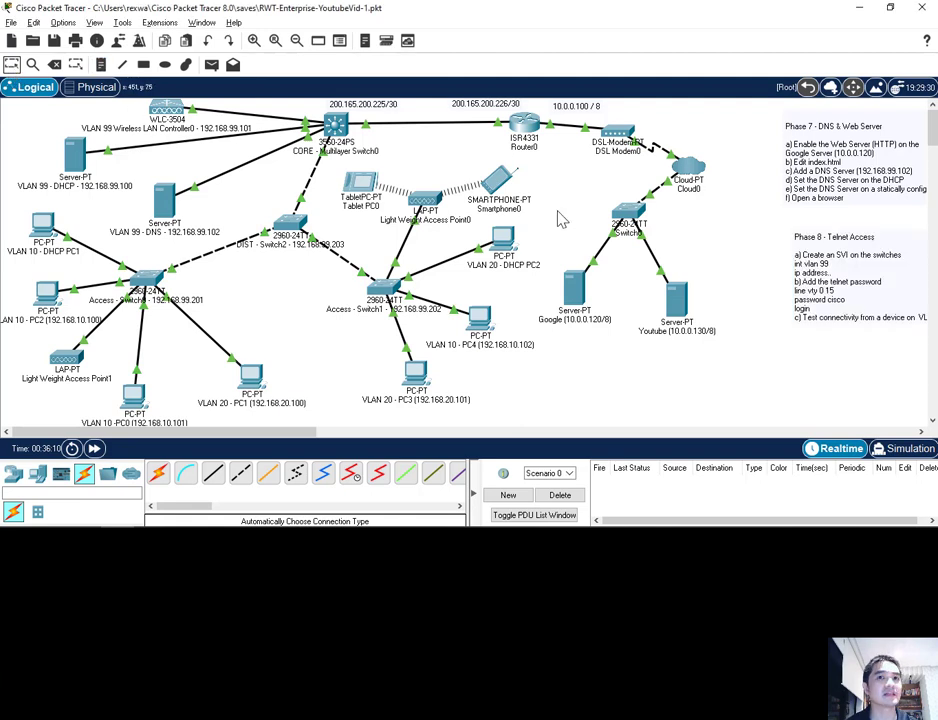
drag(863, 291, 852, 278)
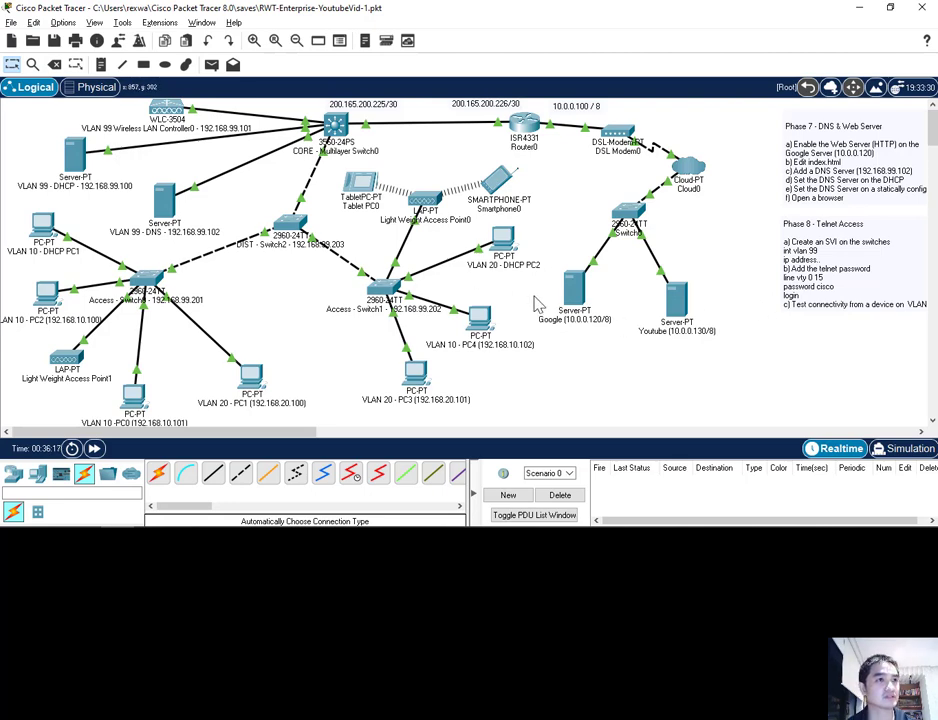
In Access Switch1's CLI, give interface VLAN 99 the address 192.168.99.202 255.255.255.0
double_click(383, 297)
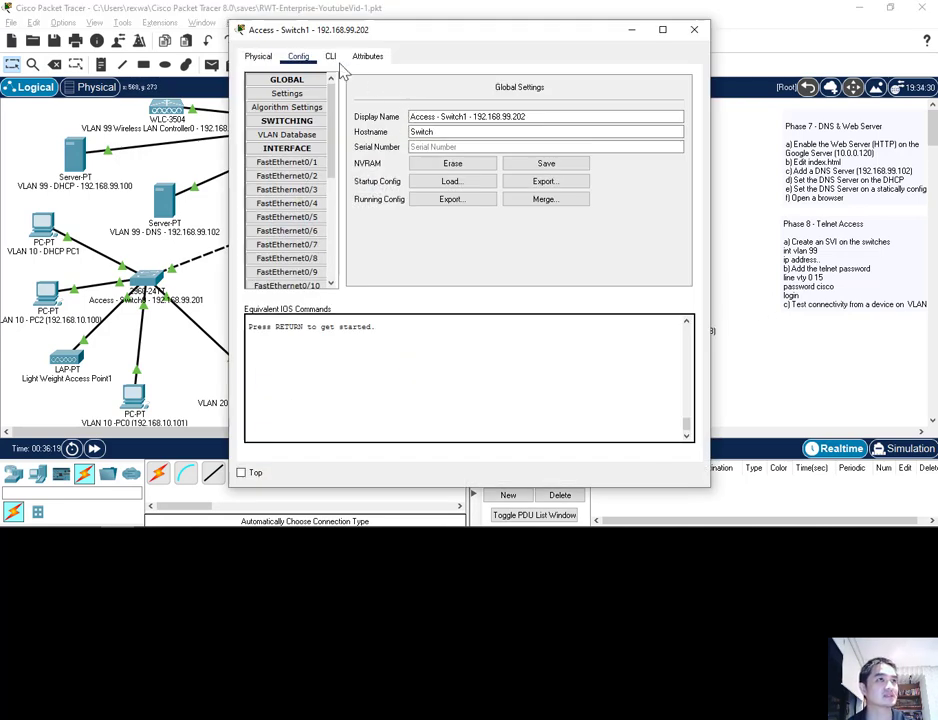
click(331, 57)
drag(310, 34, 256, 51)
key(Return)
key(Return)
key(Return)
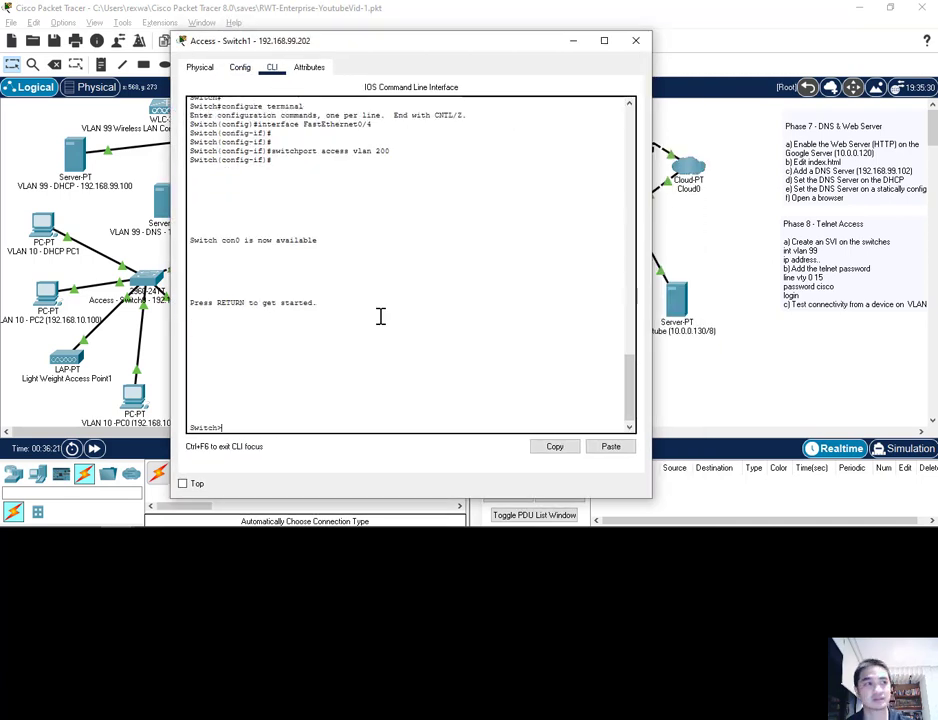
text(en)
key(Return)
text(conf t)
key(Return)
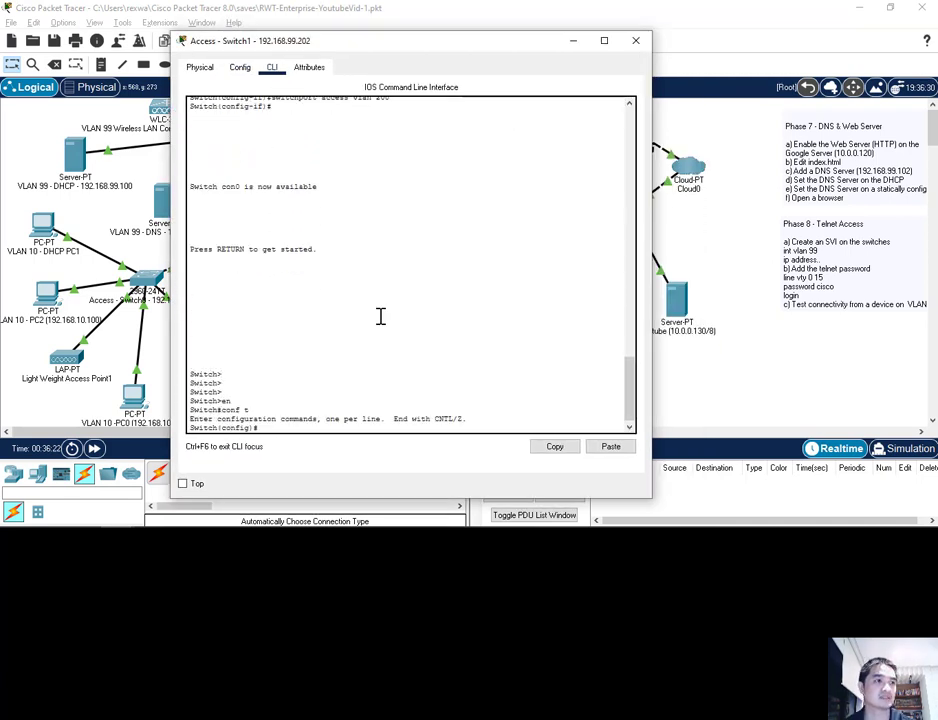
text(int vlan )
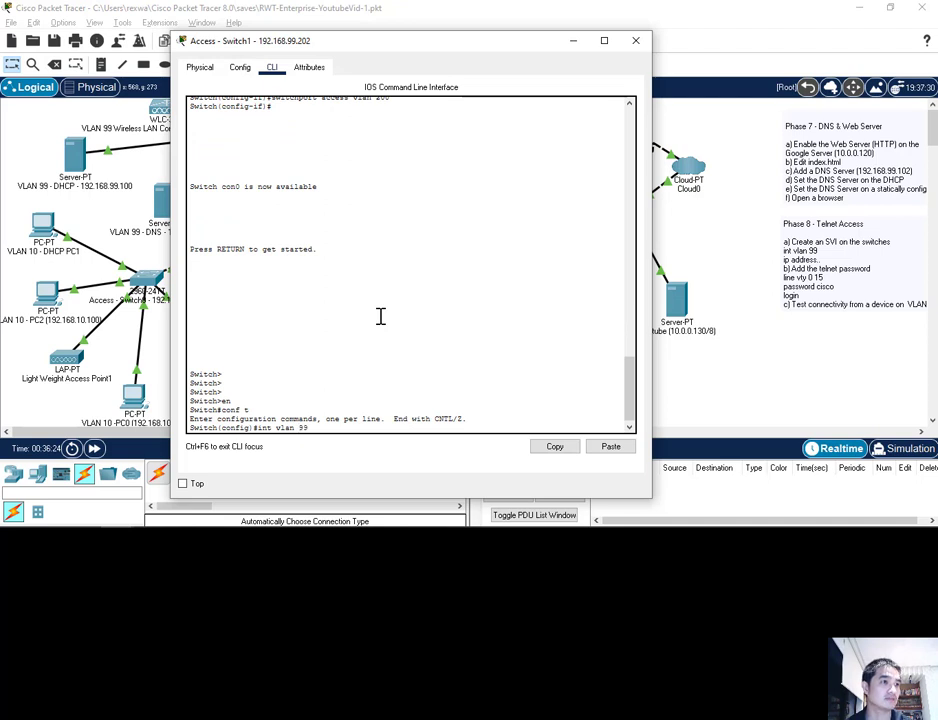
text(99)
key(Return)
key(Return)
key(Return)
text(ip add)
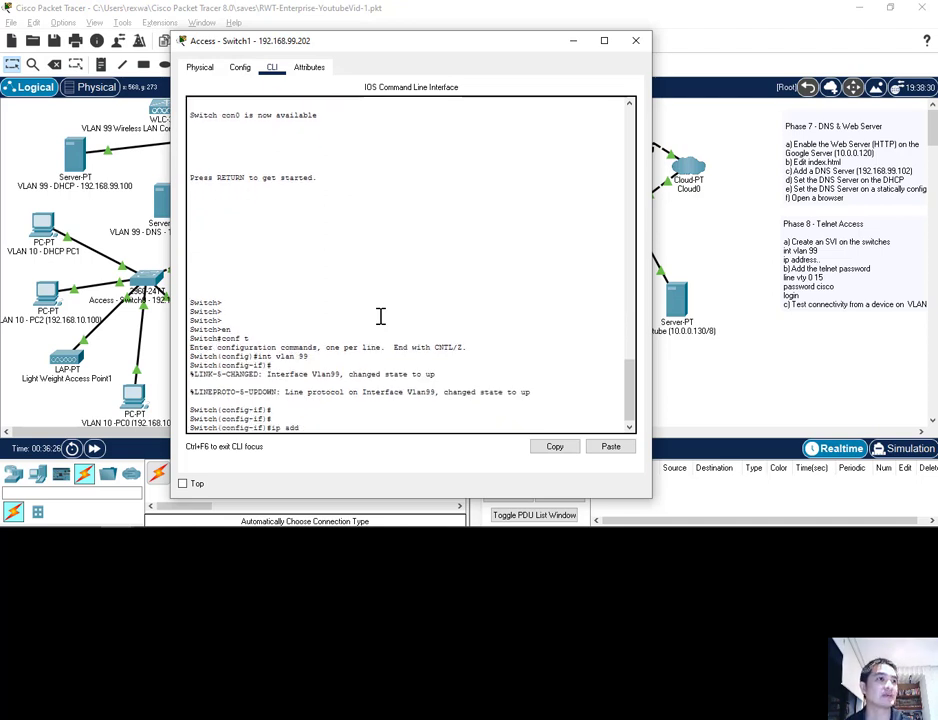
text(ress 192.168.99)
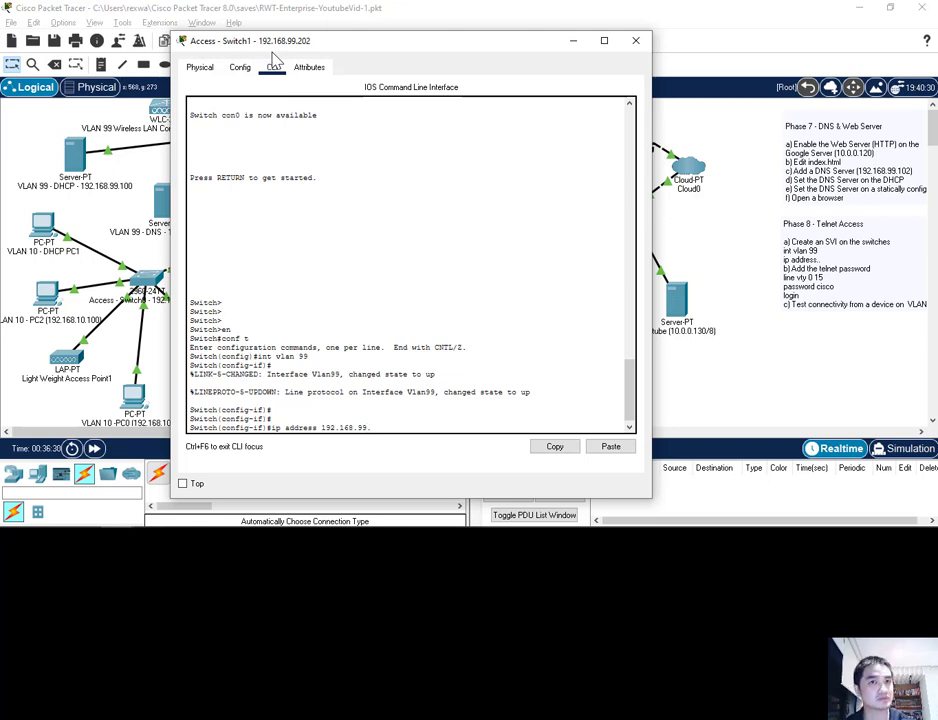
text(.202)
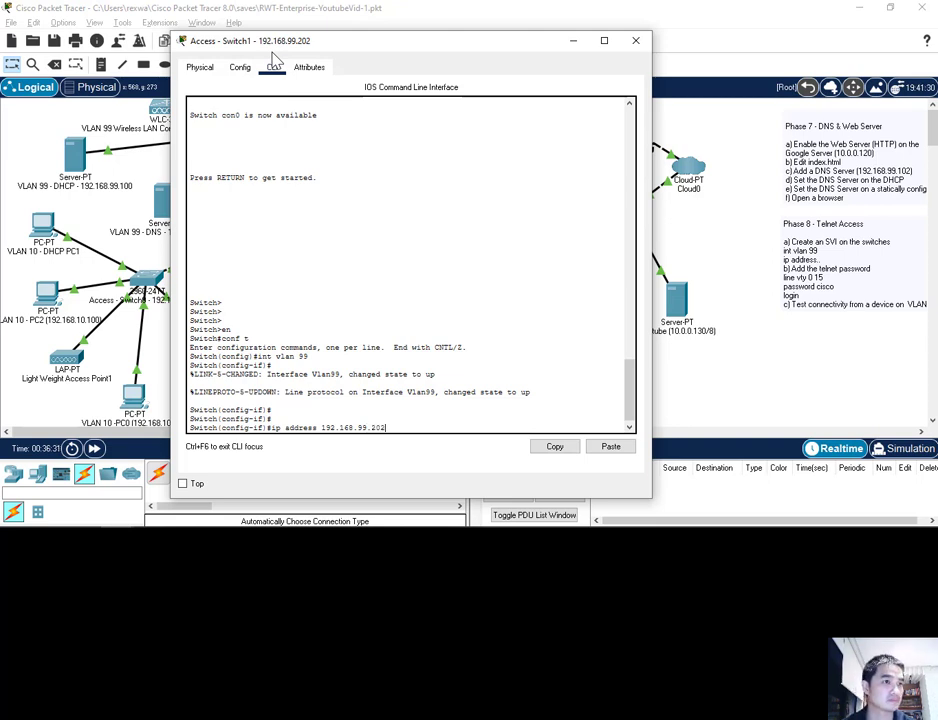
text( 255.255.255.)
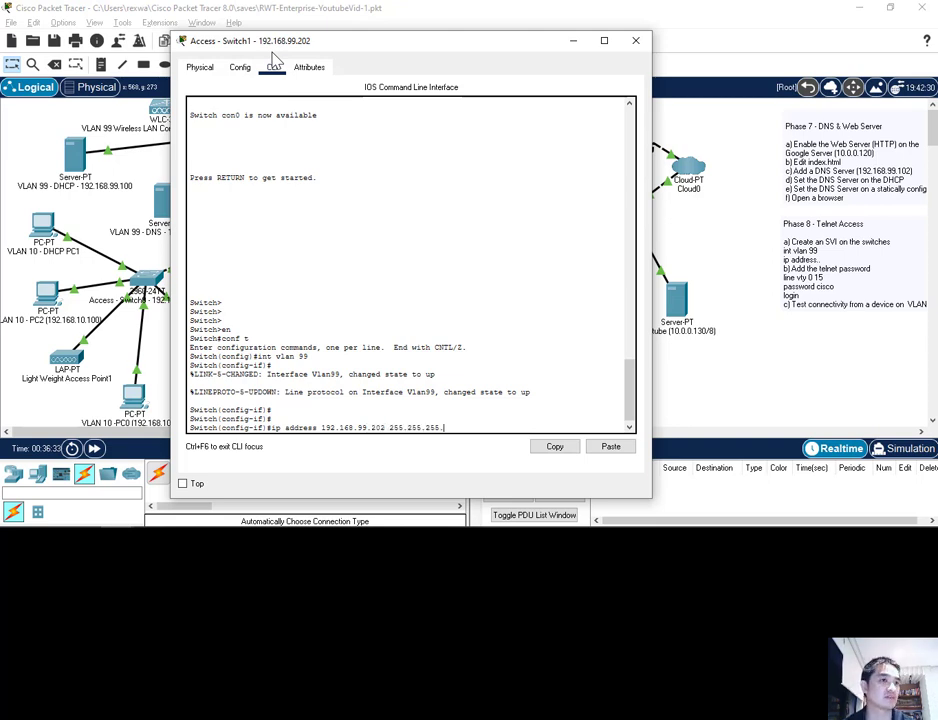
text(0)
key(Return)
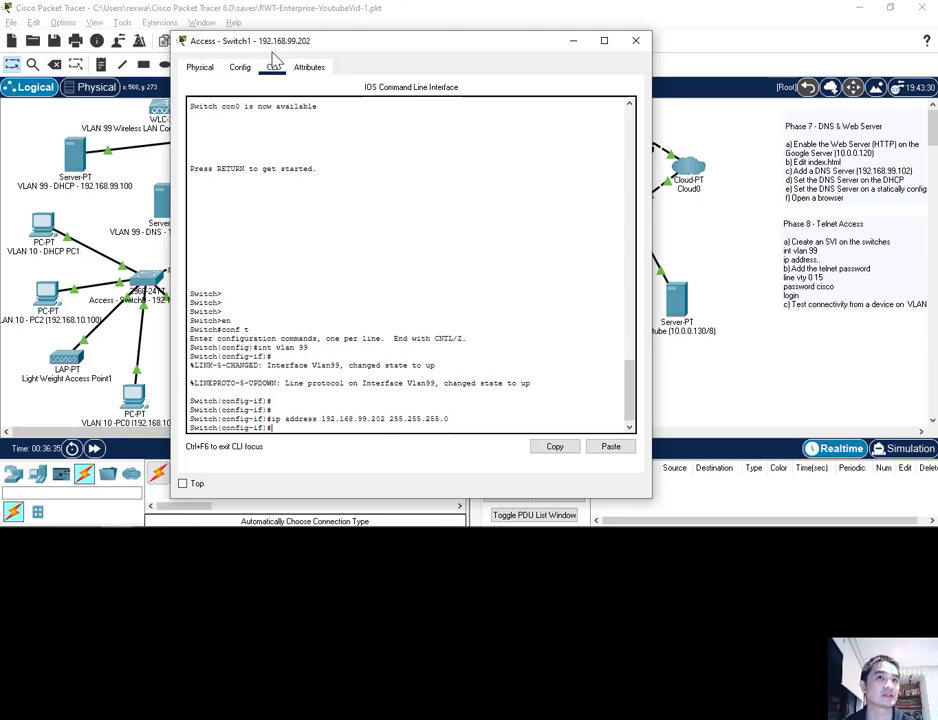
Set a password and require login on vty lines 0 15, then close Access Switch1's window
text(l)
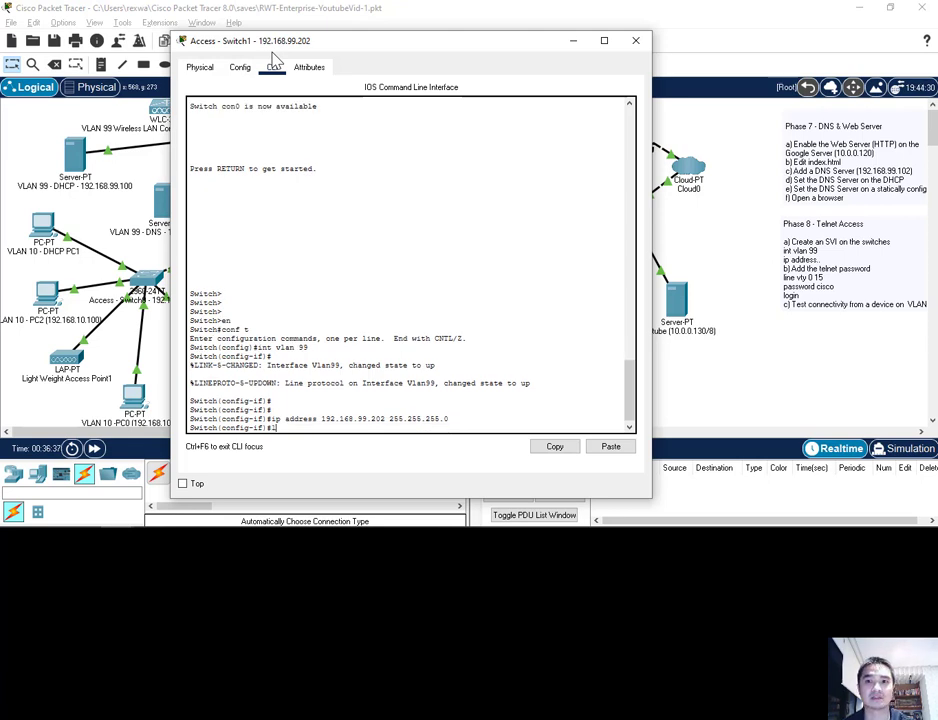
text(ine vty)
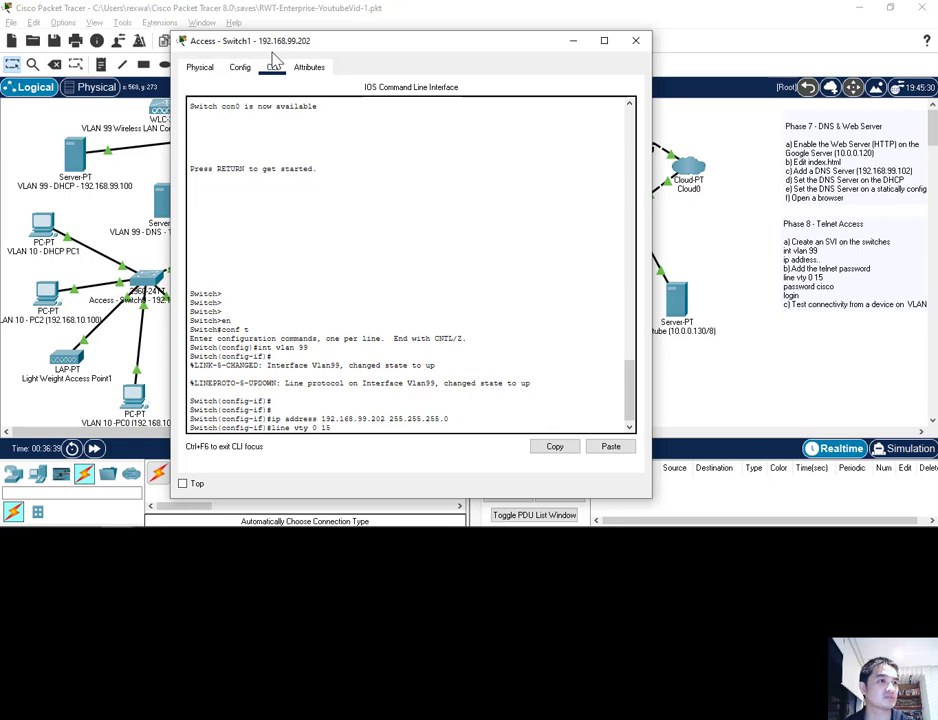
text( 0 15)
key(Return)
text(password cisco)
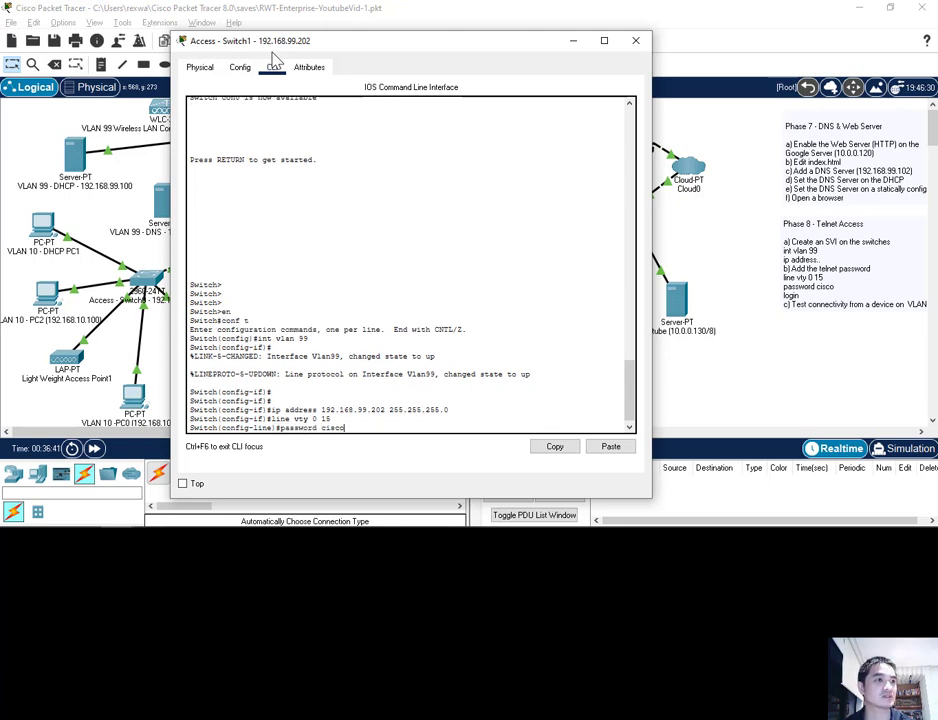
key(Return)
text(login)
key(Return)
text(exi)
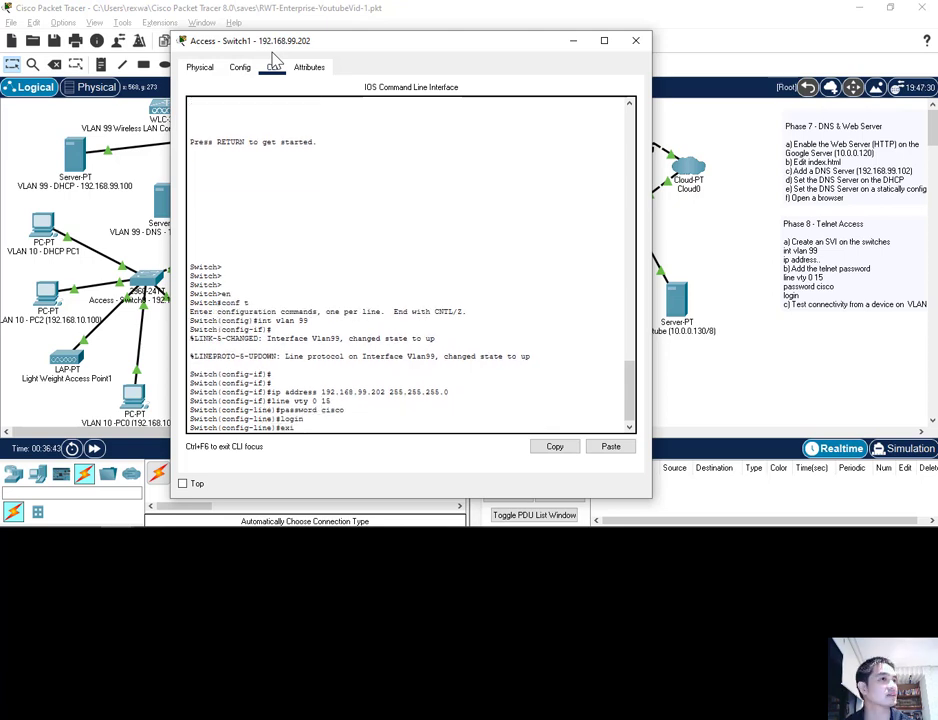
text(t)
key(Return)
key(Return)
key(Return)
key(Return)
text(e)
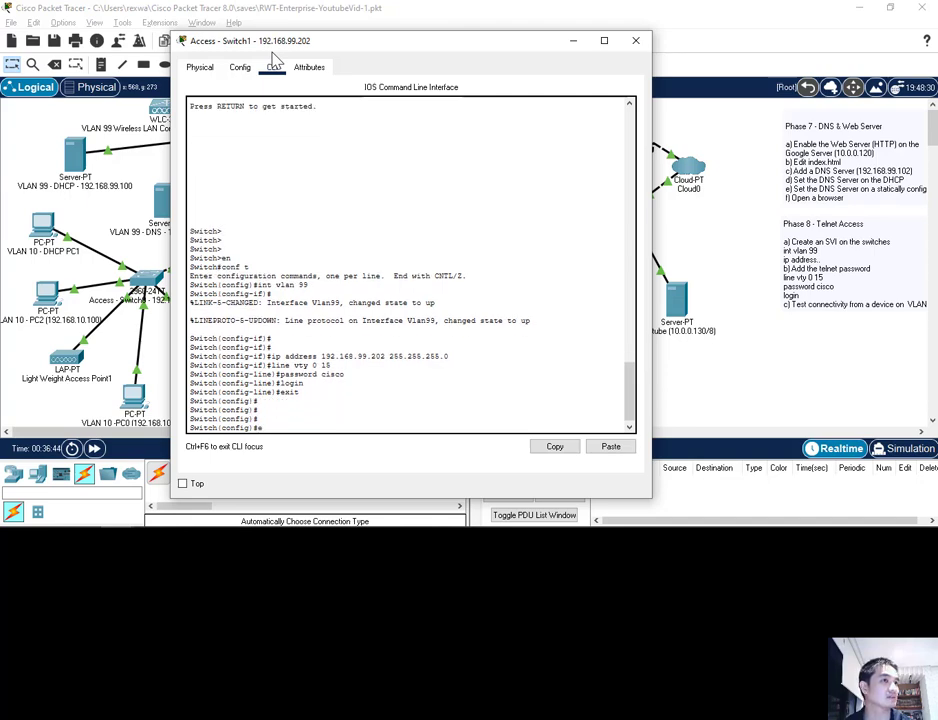
text(xit)
key(Return)
key(Return)
key(Return)
key(Return)
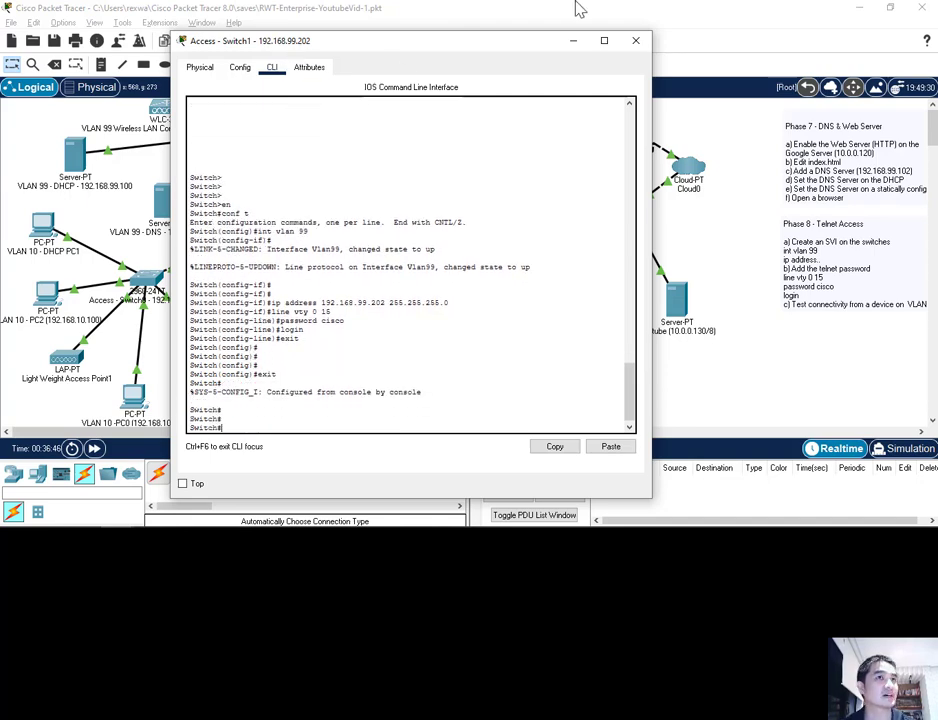
click(635, 40)
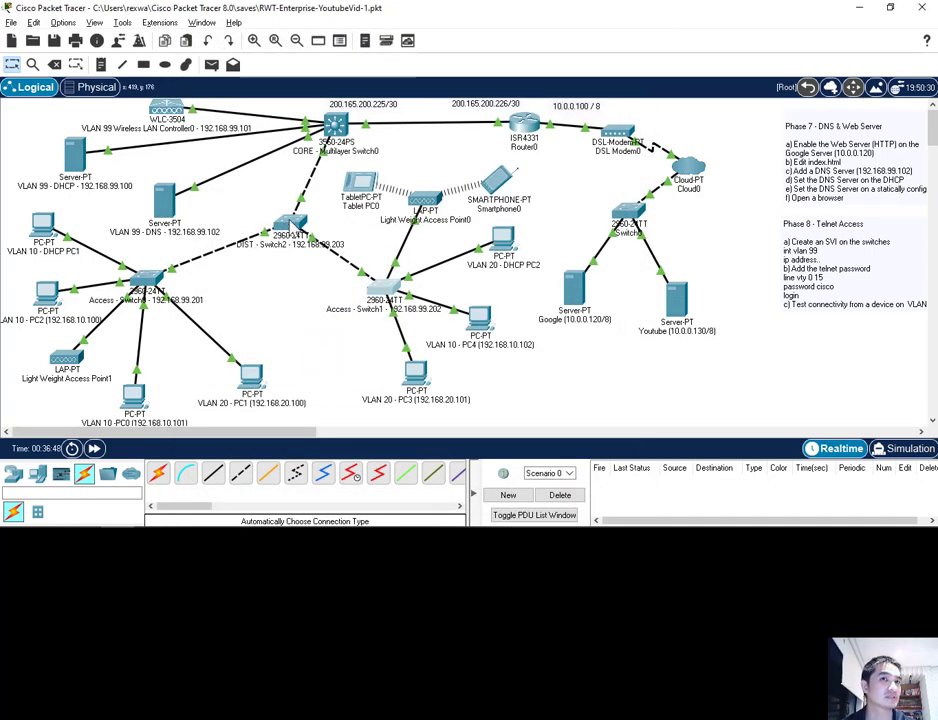
In DIST Switch2's CLI, assign 192.168.99.203 255.255.255.0 to interface VLAN 99
click(289, 220)
click(334, 55)
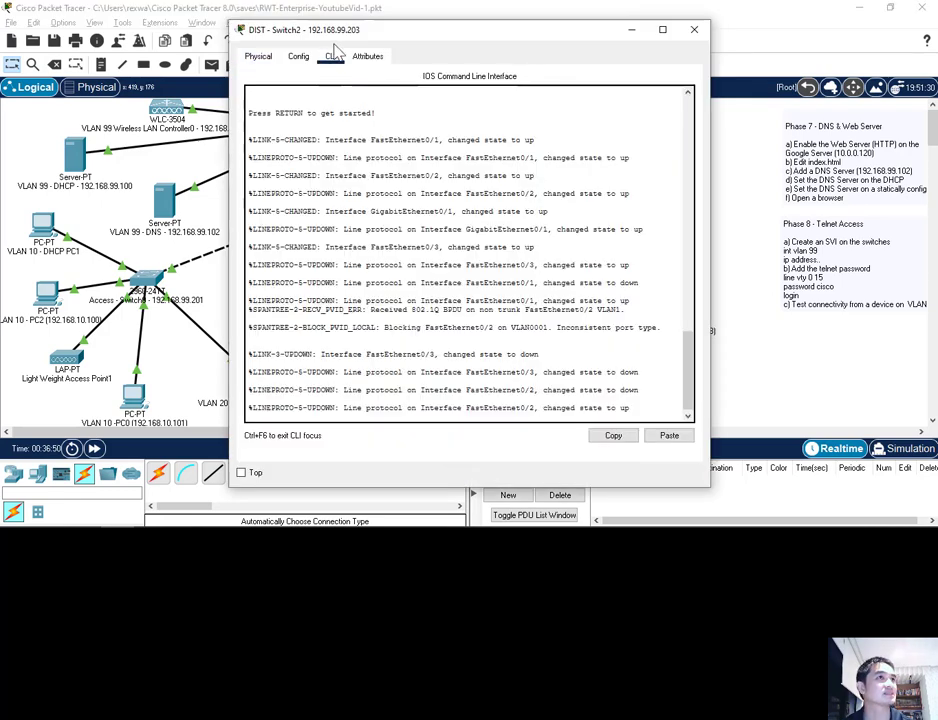
key(Return)
key(Return)
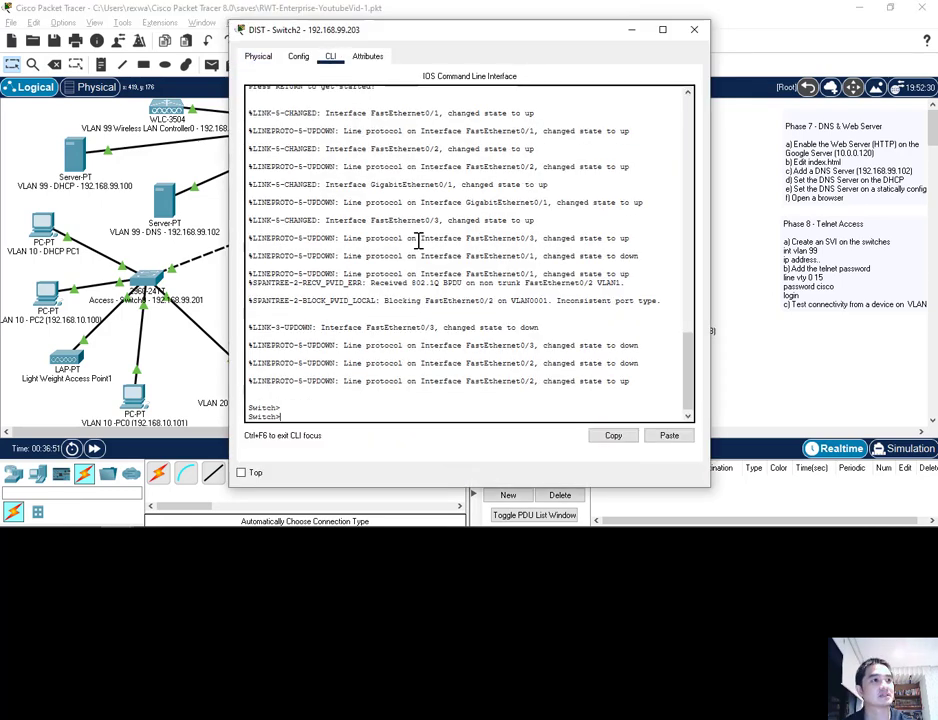
key(Return)
key(Return)
text(en)
key(Return)
text(conf t)
key(Return)
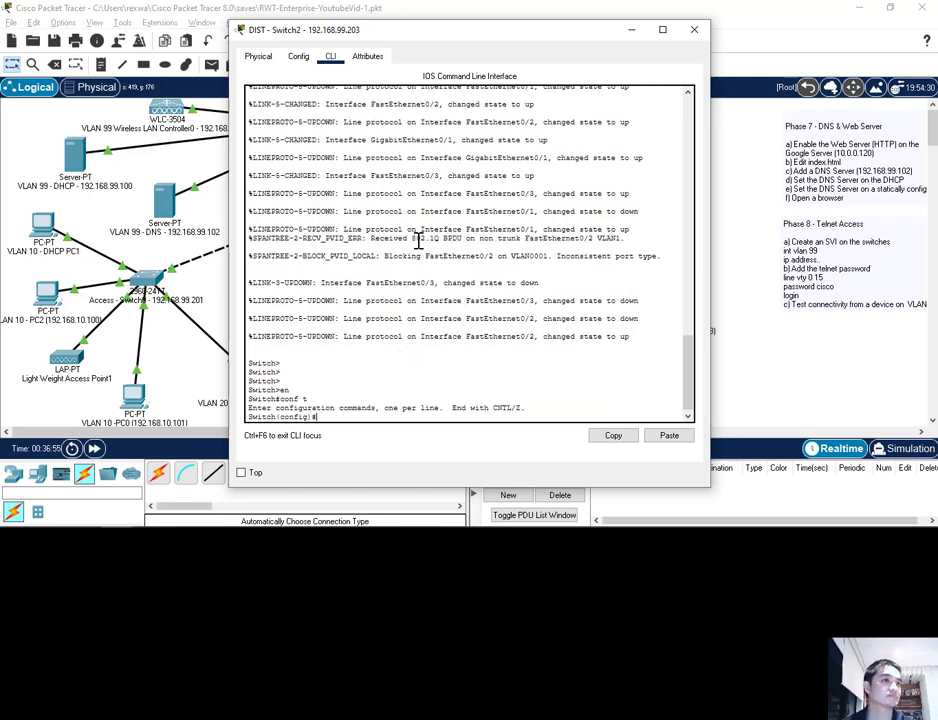
text(int vlan 99)
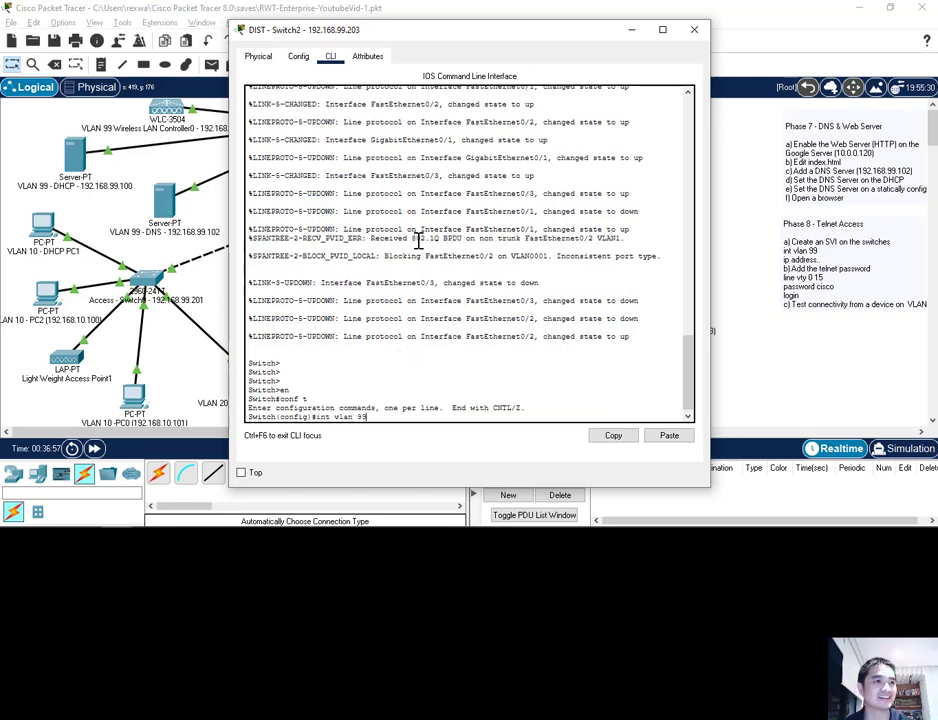
key(Return)
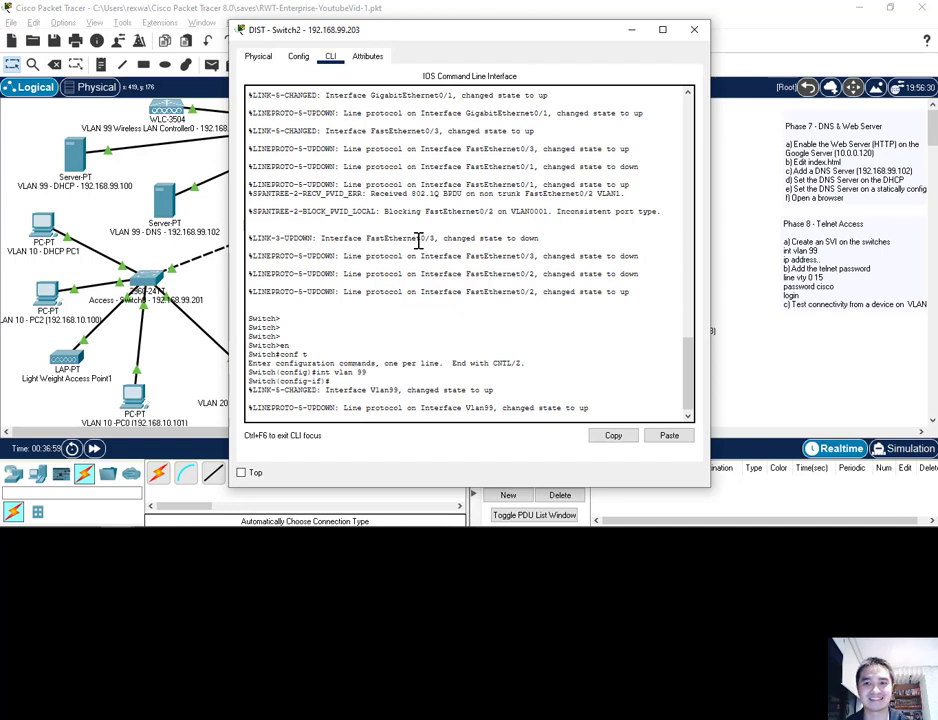
key(Return)
text(ip address)
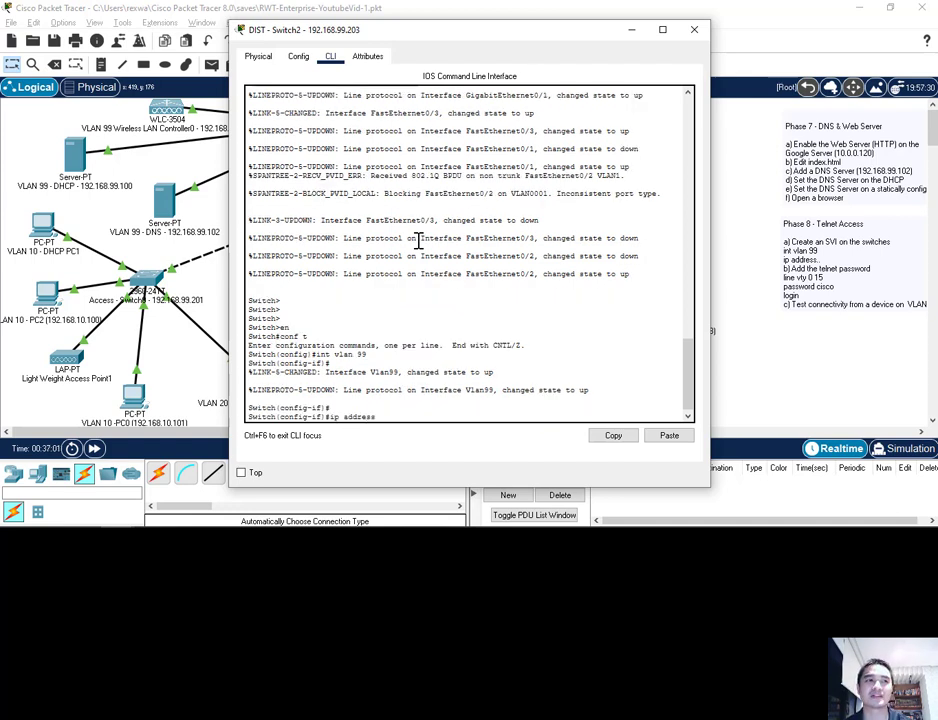
text( 192.16)
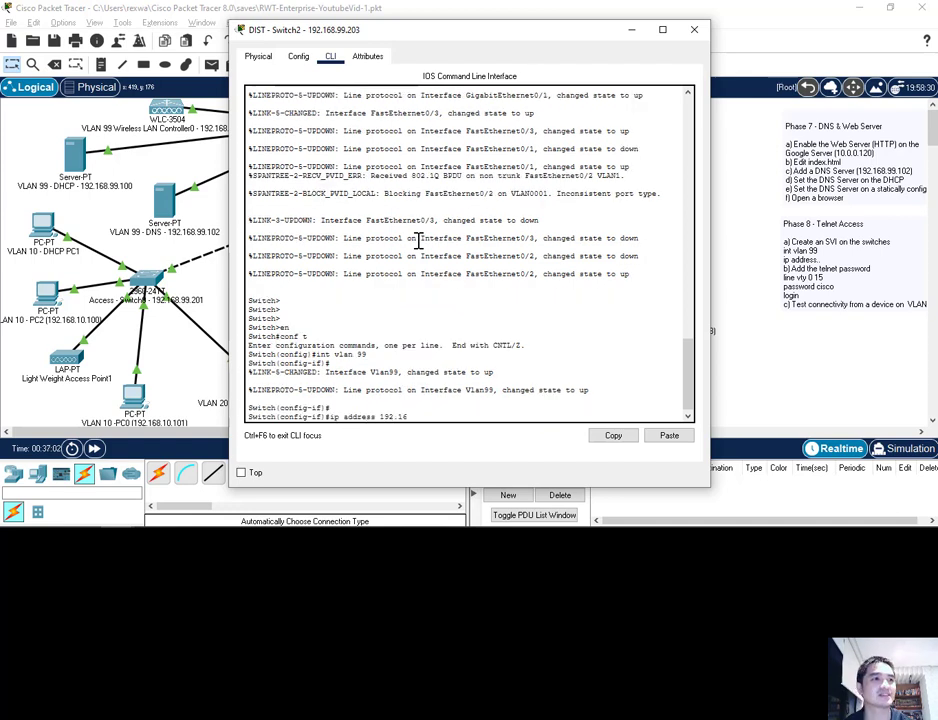
text(8.99.203 255.255.255)
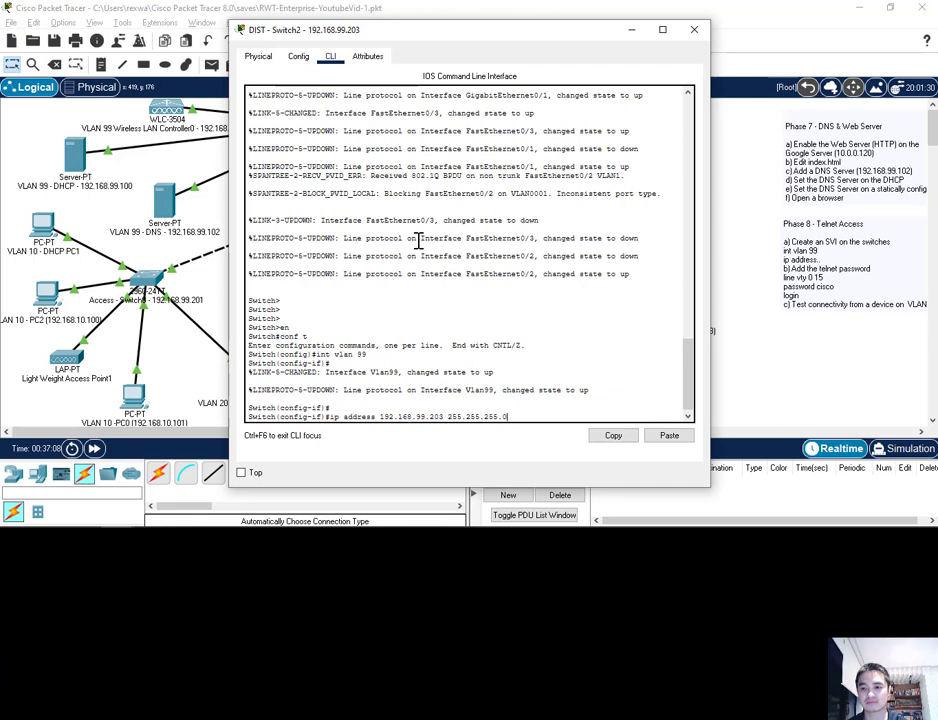
text(.0)
key(Return)
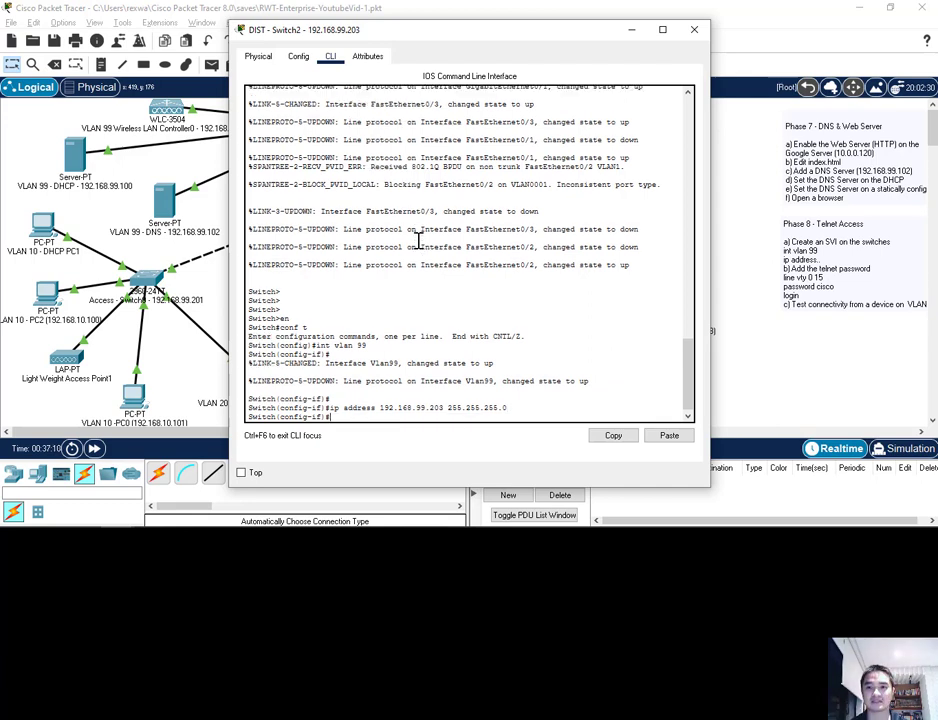
Set a password and require login on vty lines 0 15, then close DIST Switch2's window
text(line vt)
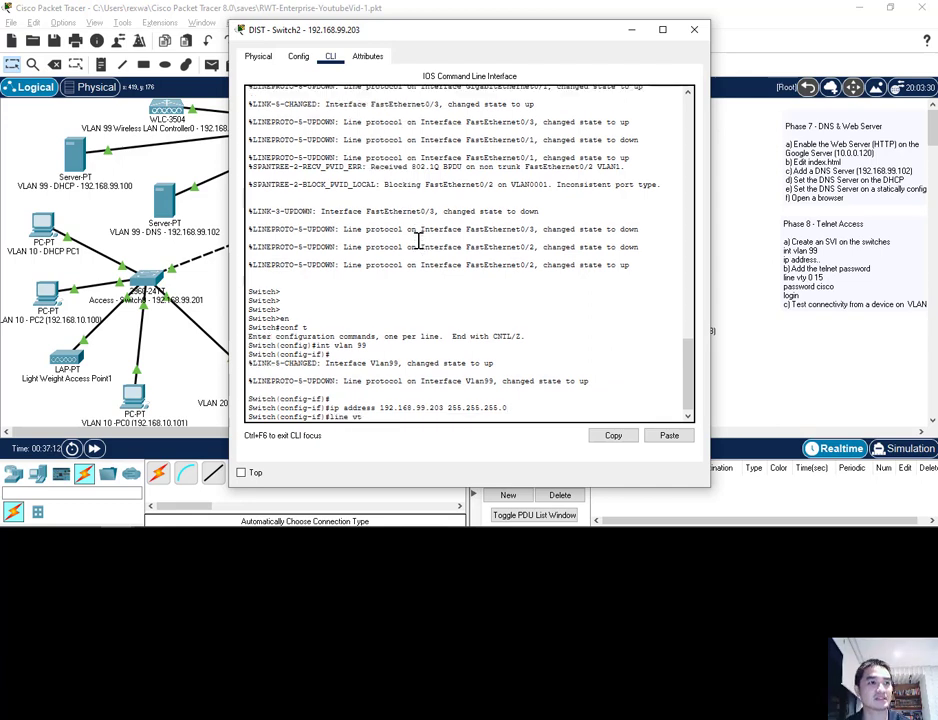
text(y)
key(ctrl+c)
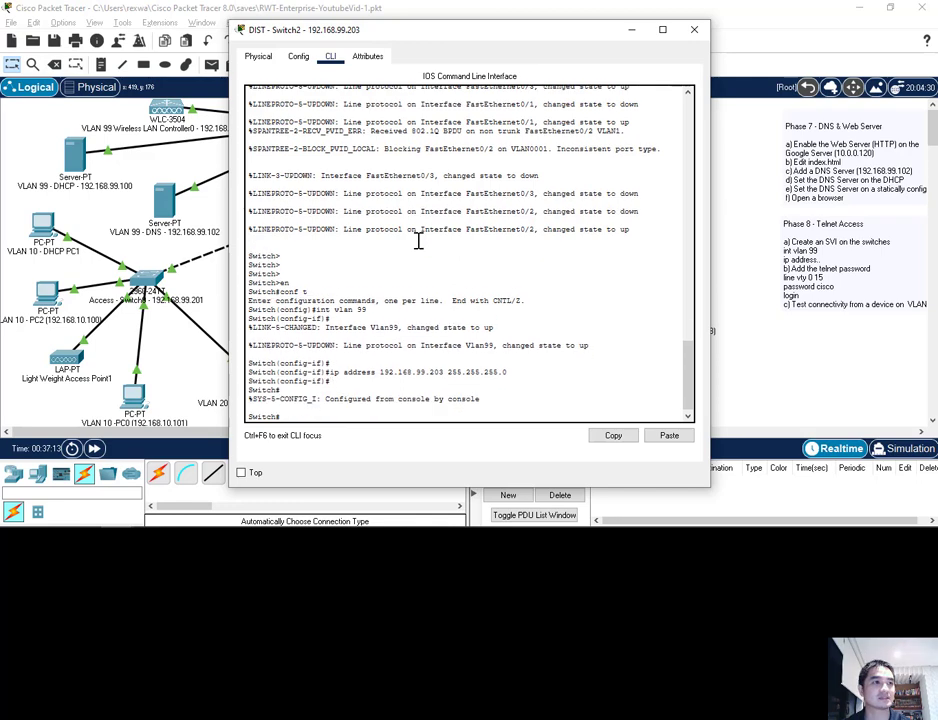
key(Return)
text(lin)
key(BackSpace)
key(BackSpace)
key(BackSpace)
text(conf t)
key(Return)
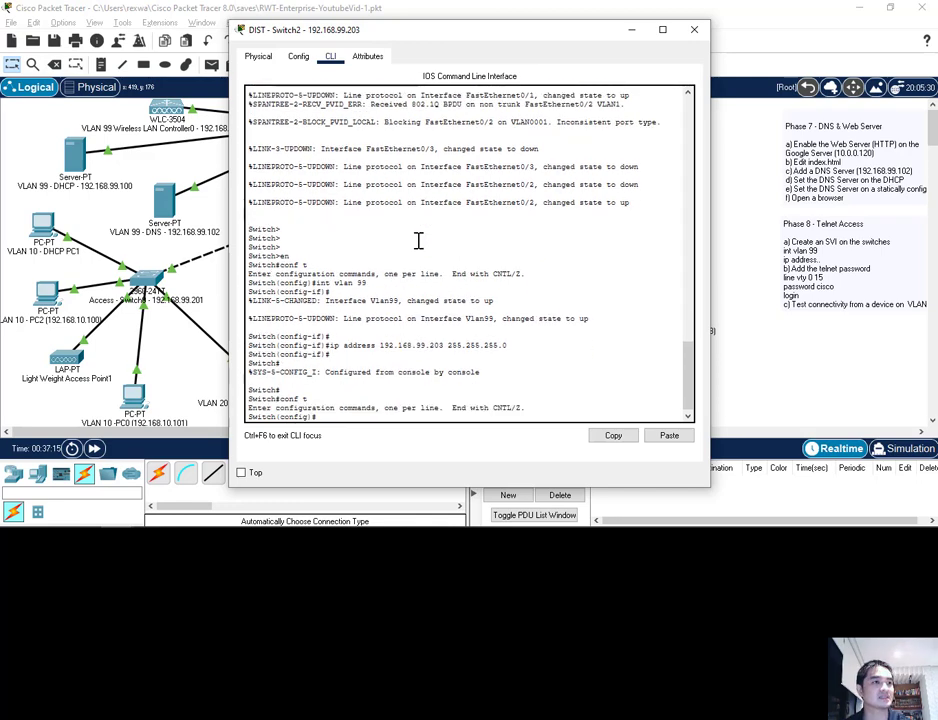
text(line vty 0 15)
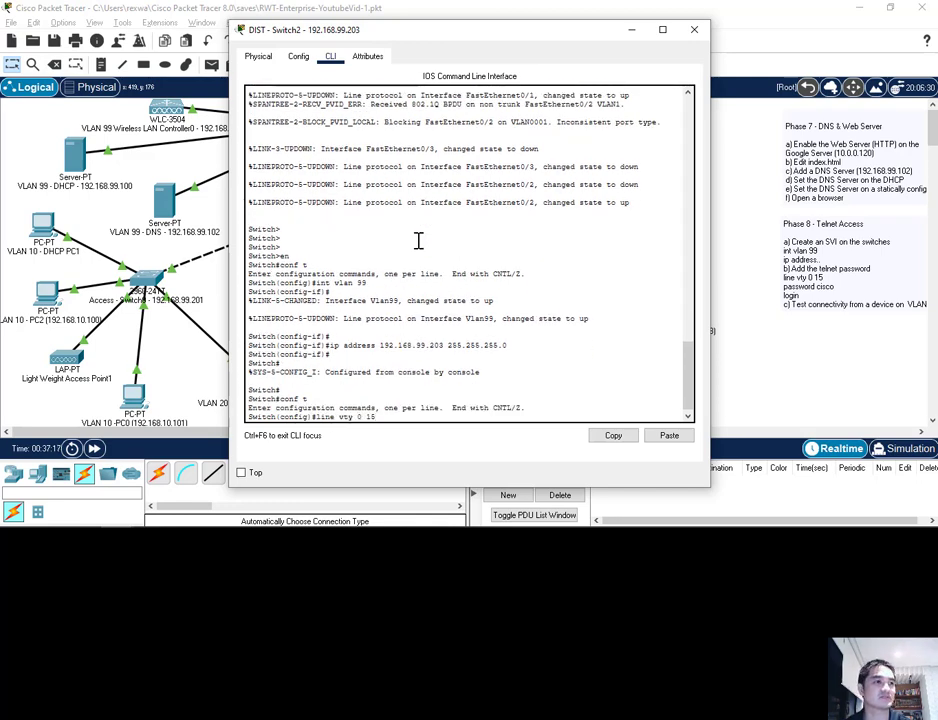
key(Return)
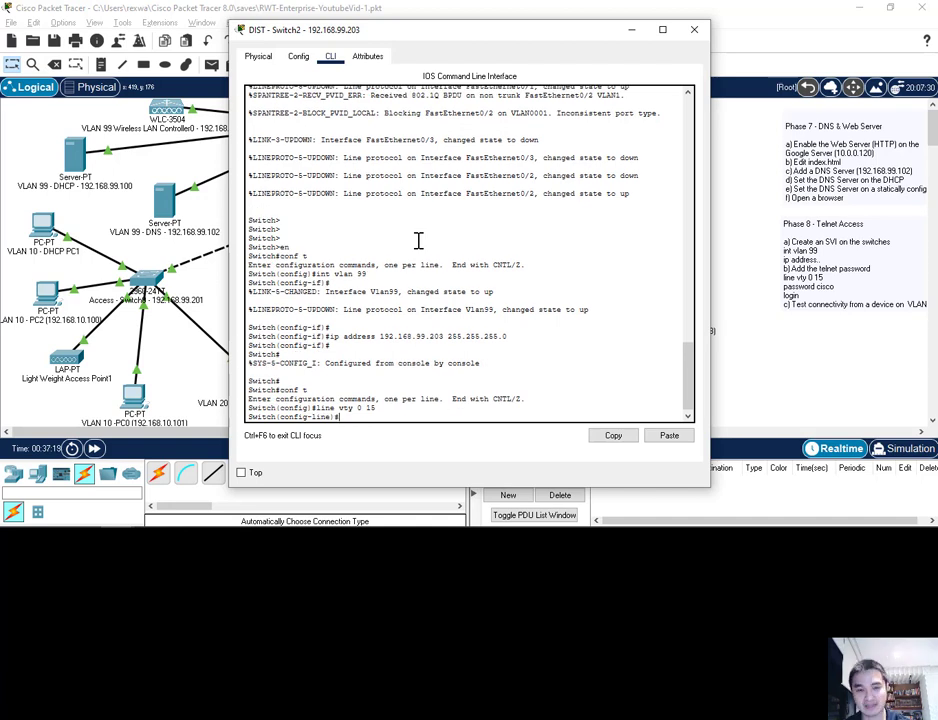
text(password cisco)
key(Return)
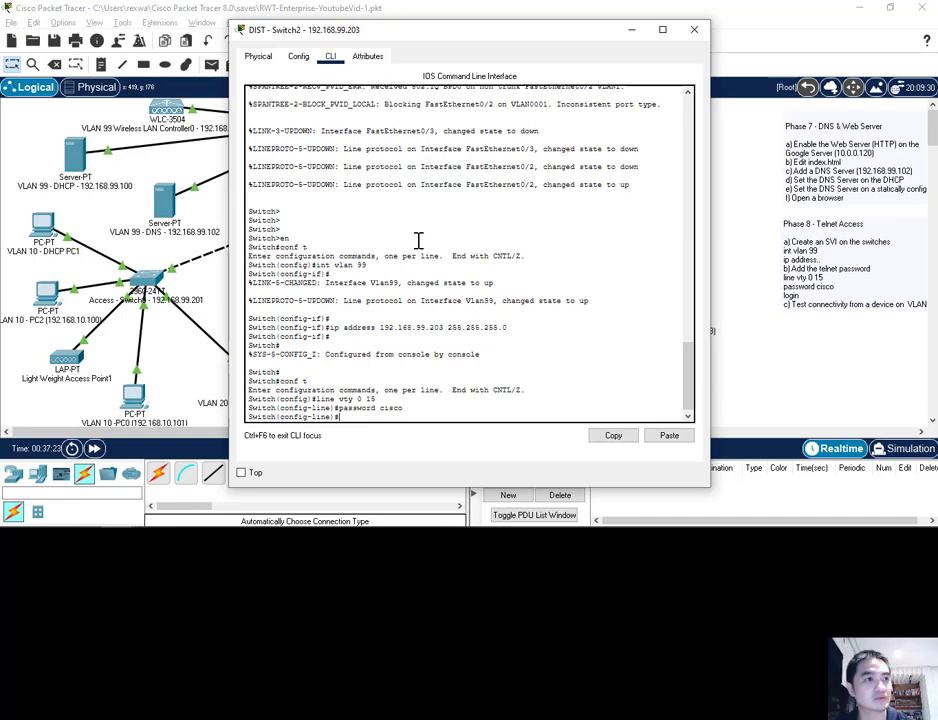
text(login)
key(Return)
text(exit)
key(Return)
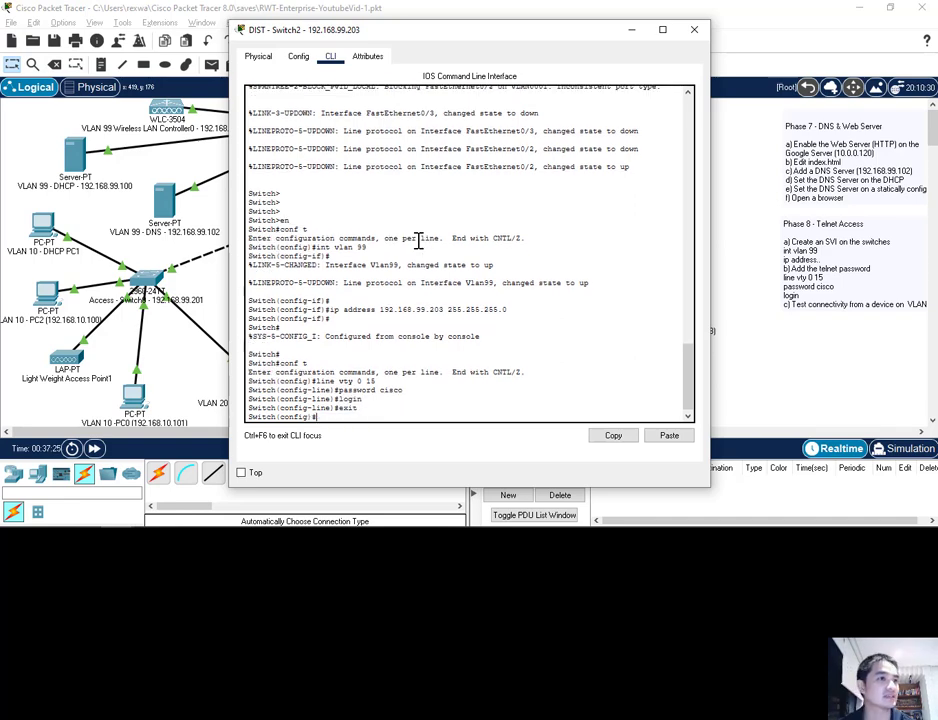
key(Return)
key(Return)
key(Return)
key(Return)
key(Return)
key(Return)
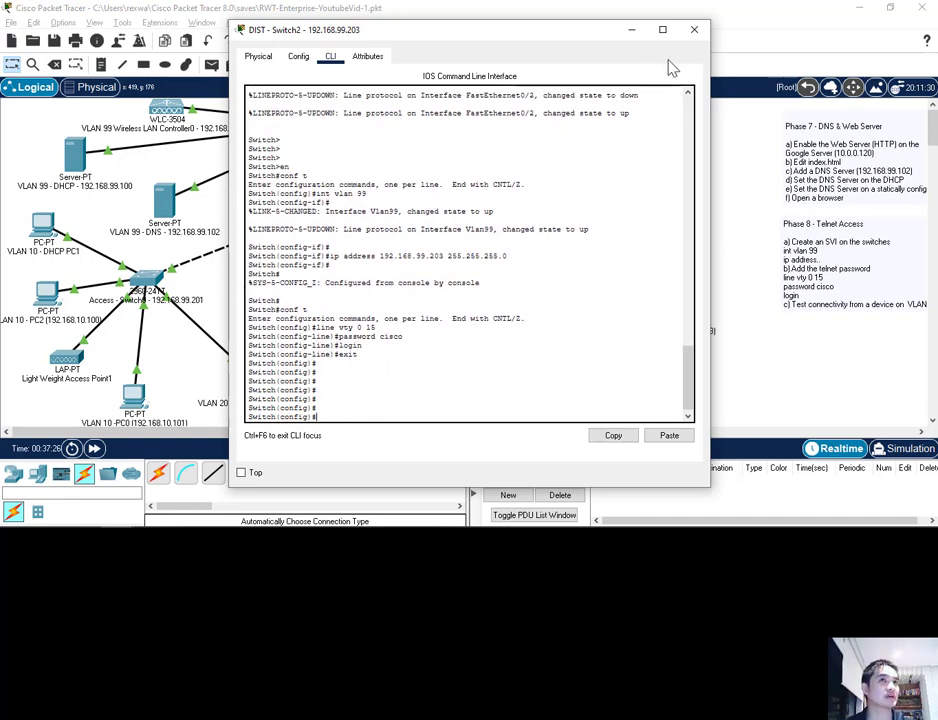
click(692, 32)
From the CORE switch CLI, ping 192.168.99.202 and 192.168.99.203, each 3 of 5 successful
click(352, 128)
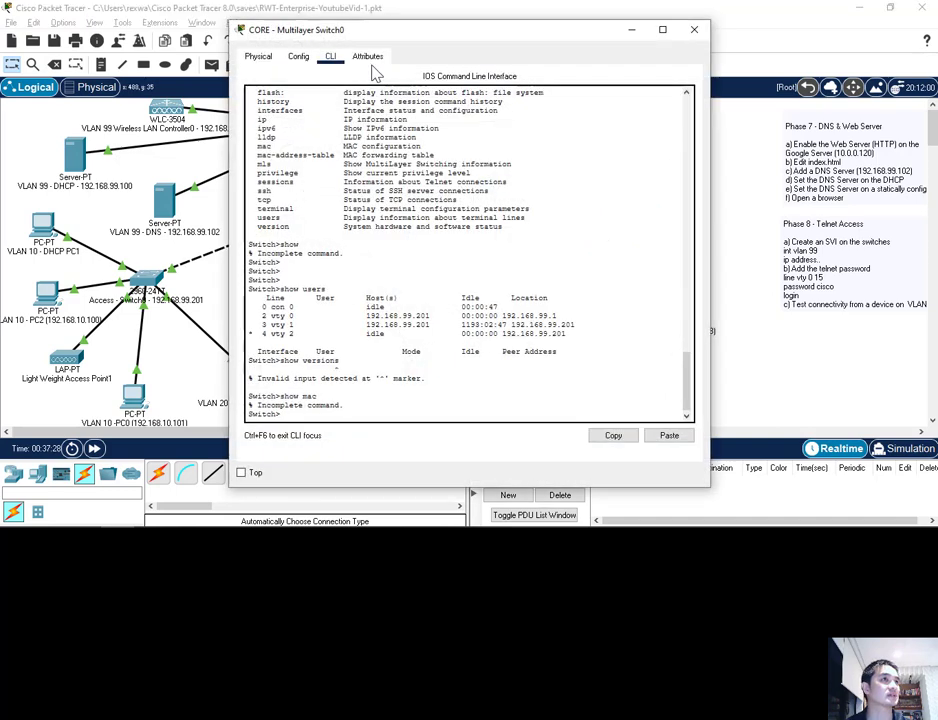
key(Return)
key(Return)
key(Return)
key(Return)
key(Return)
key(Return)
key(Return)
key(Return)
key(Return)
key(Return)
key(Return)
key(Return)
key(Return)
key(Return)
key(Return)
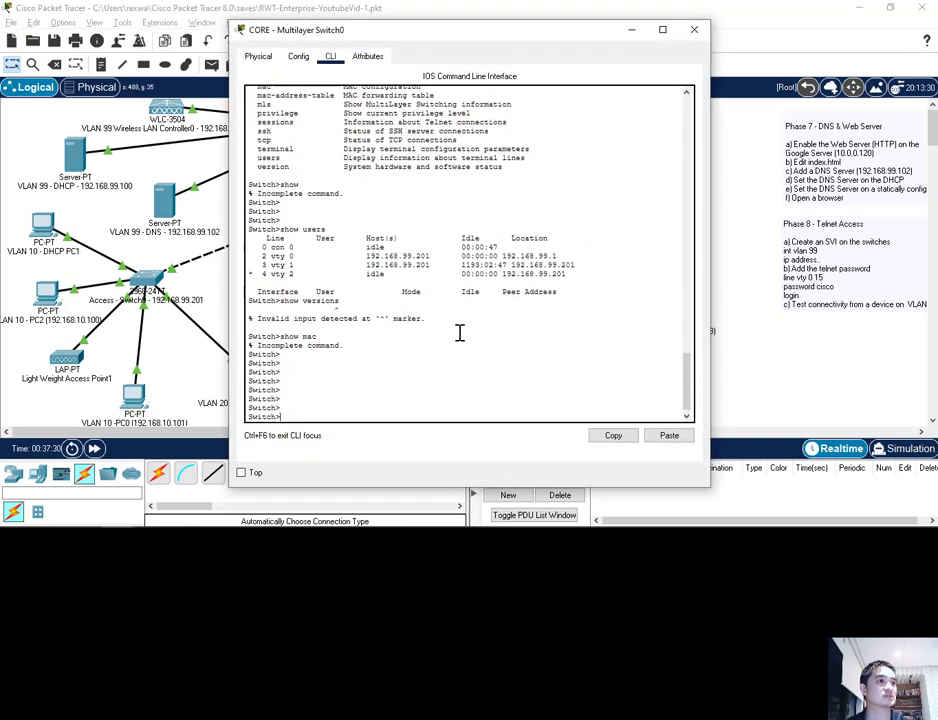
text(ping 192.168.)
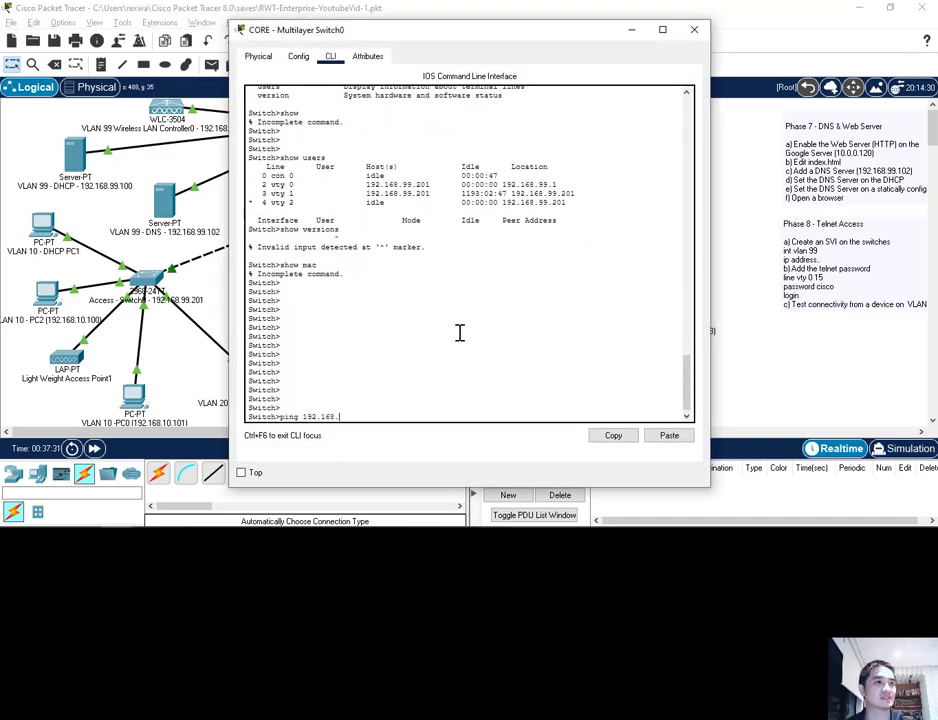
text(99.202)
key(Return)
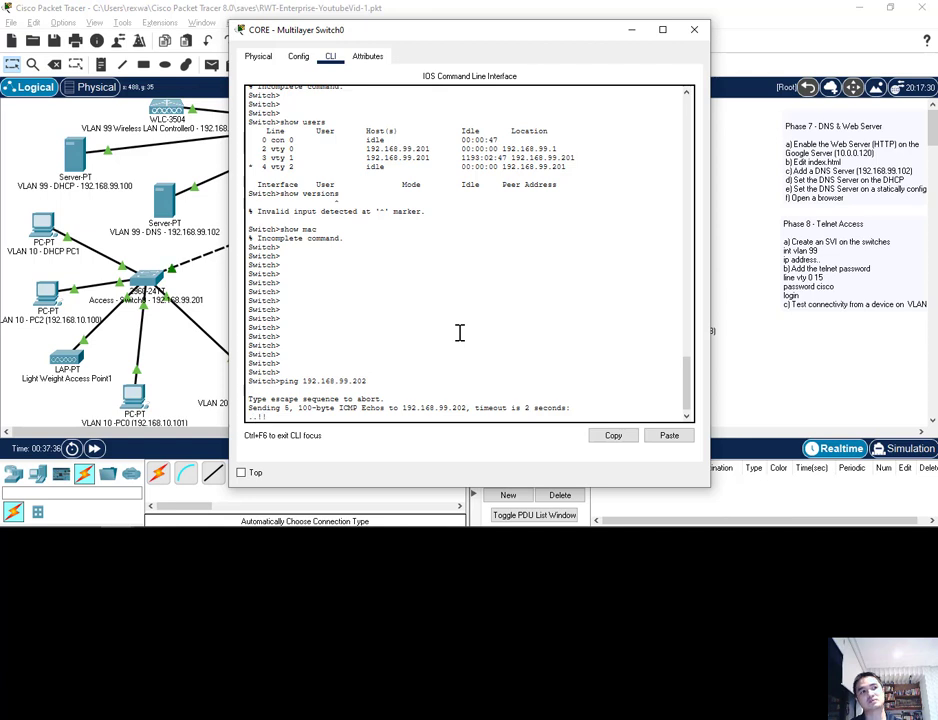
key(Up)
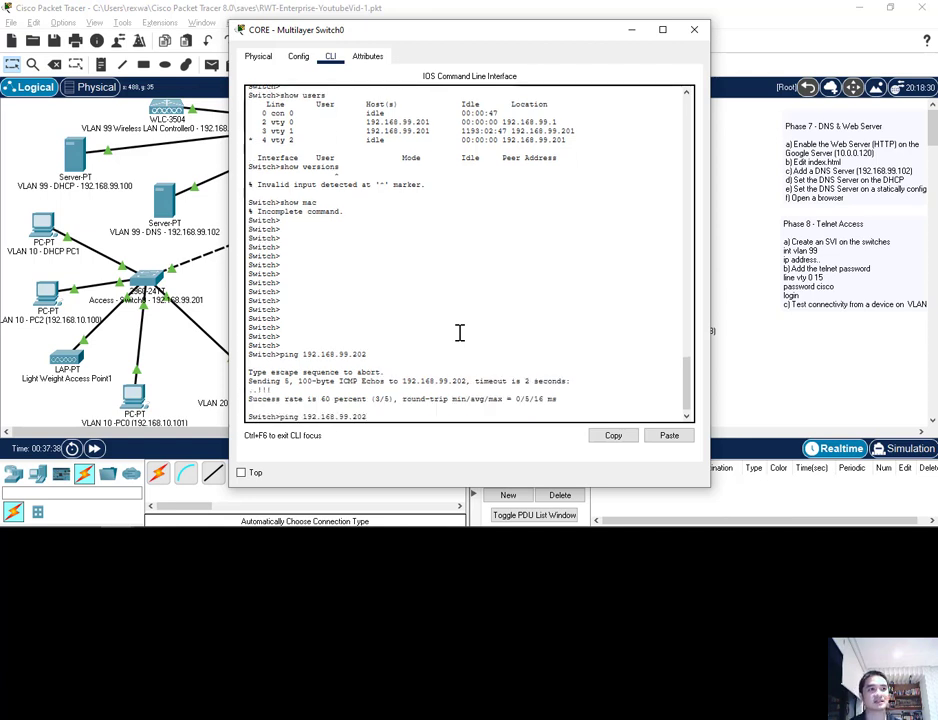
key(Return)
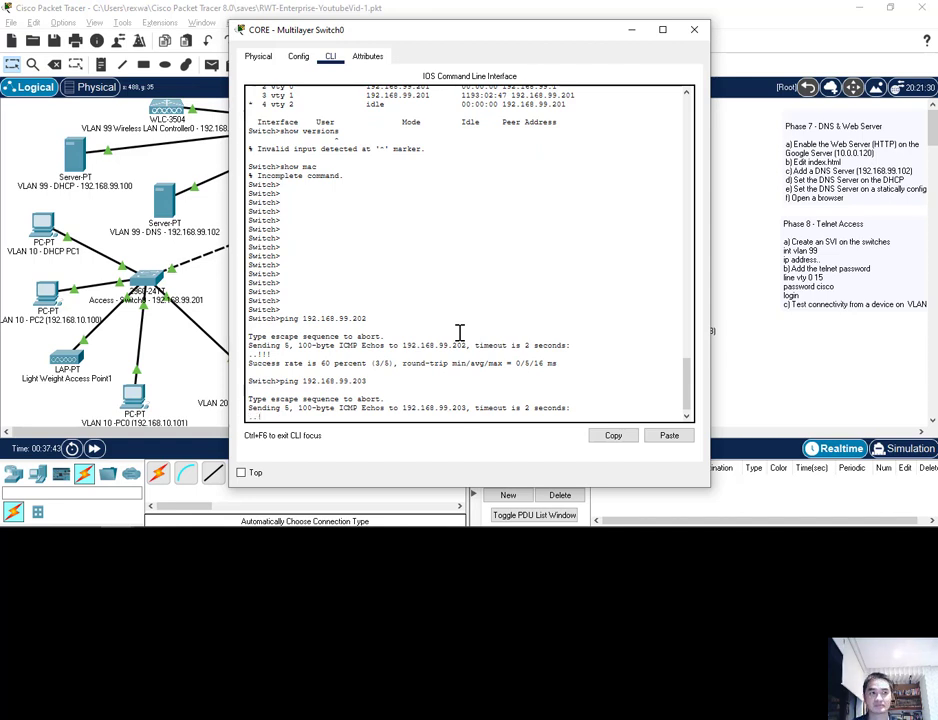
key(Return)
key(Return)
key(Return)
key(Return)
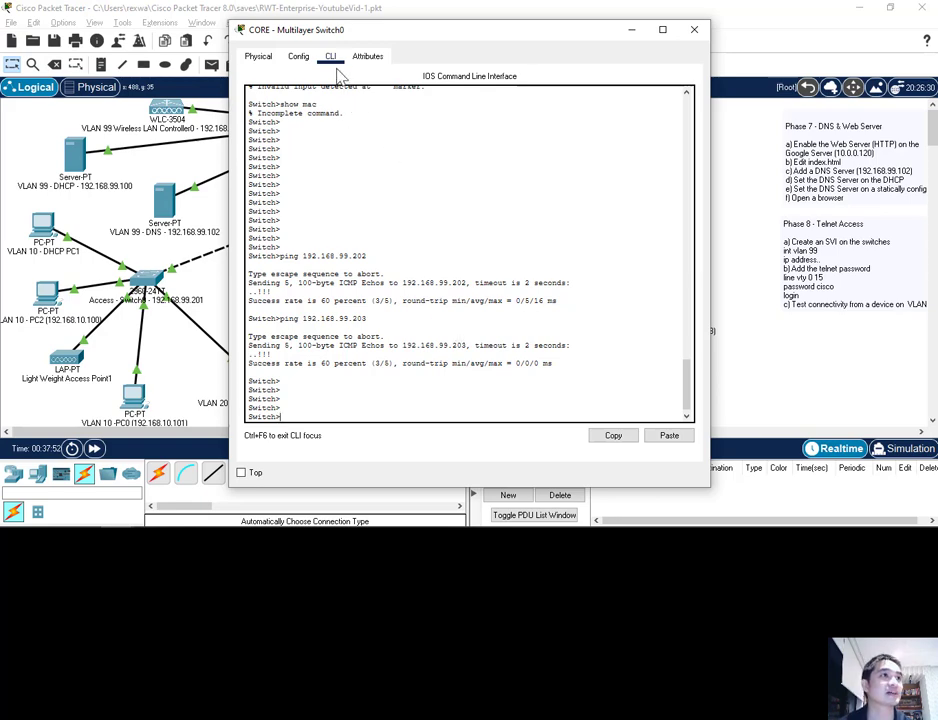
mouse_move(346, 40)
mouse_down()
mouse_move(353, 46)
mouse_move(342, 43)
mouse_up()
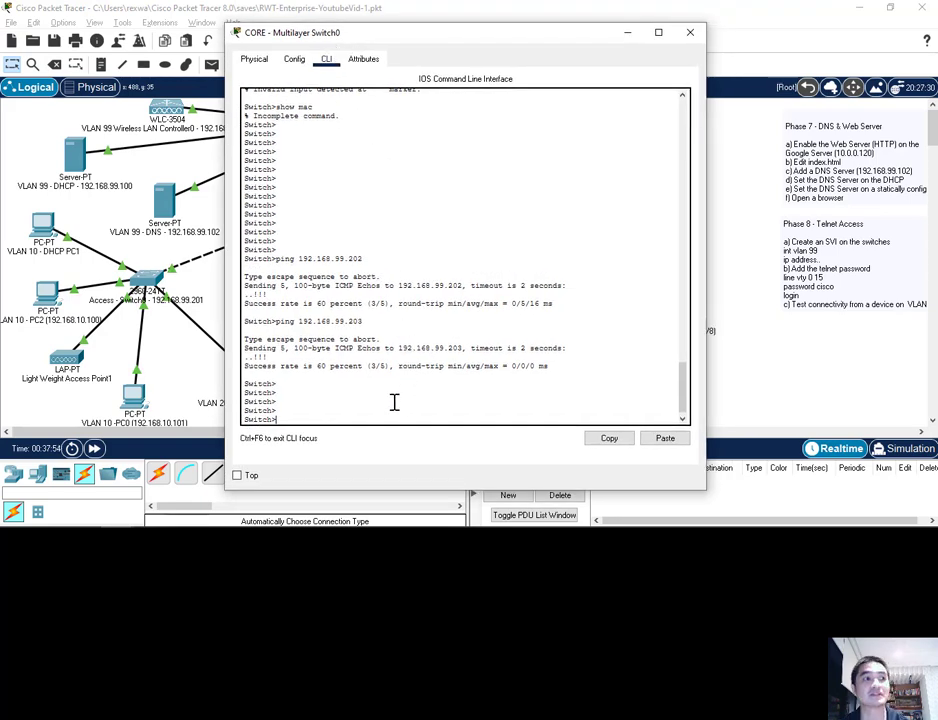
Try conf t and en on the remote switch at 192.168.99.201, then exit the session
text(conf t)
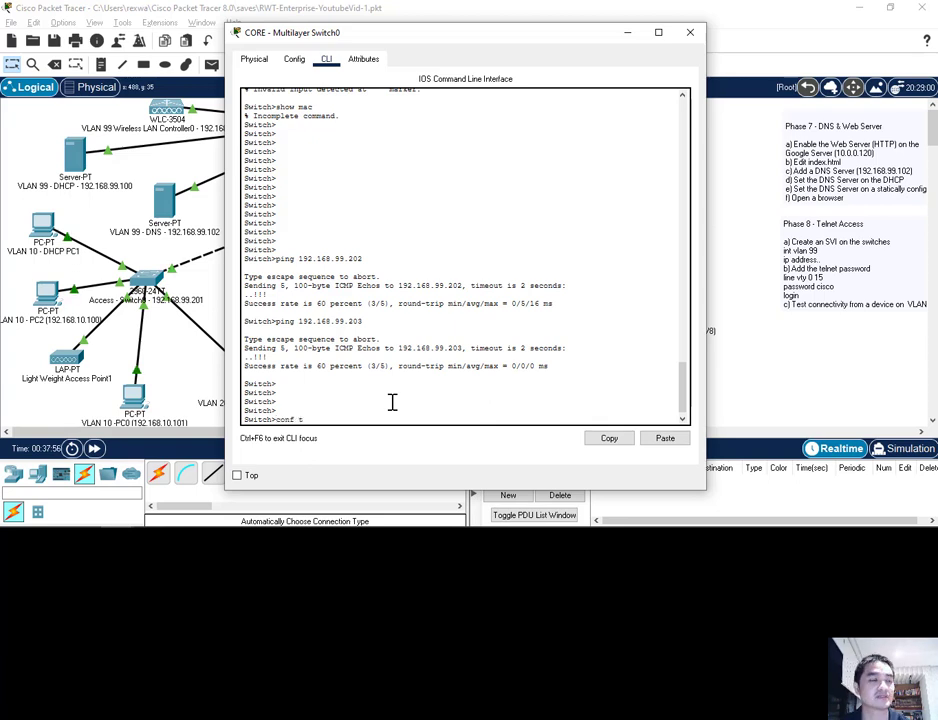
key(Return)
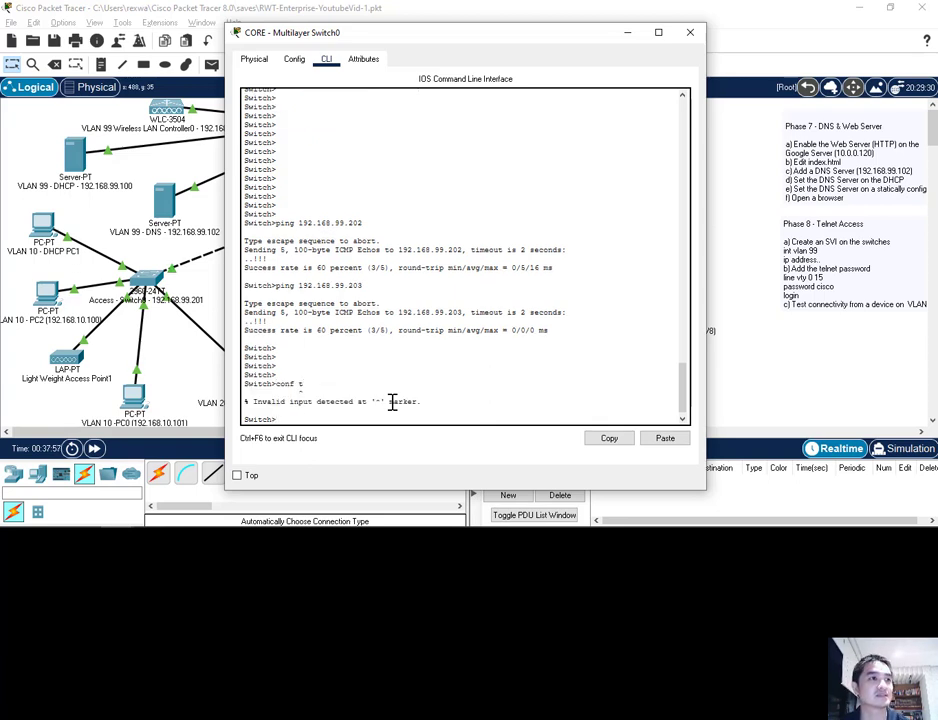
text(en)
key(Return)
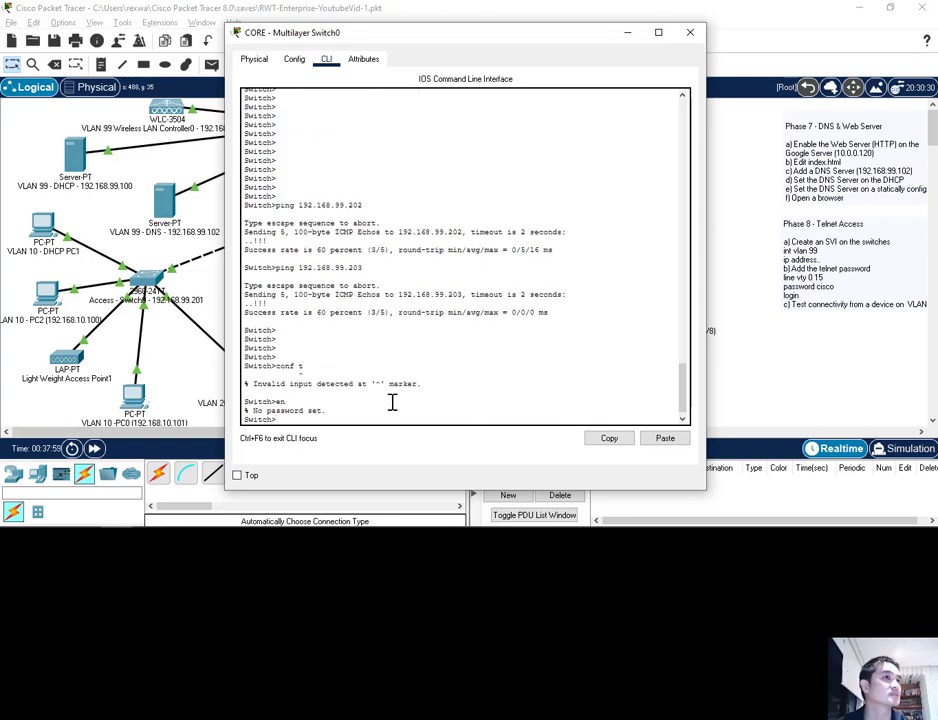
text(exit)
key(Return)
key(Return)
key(Return)
key(Return)
key(Return)
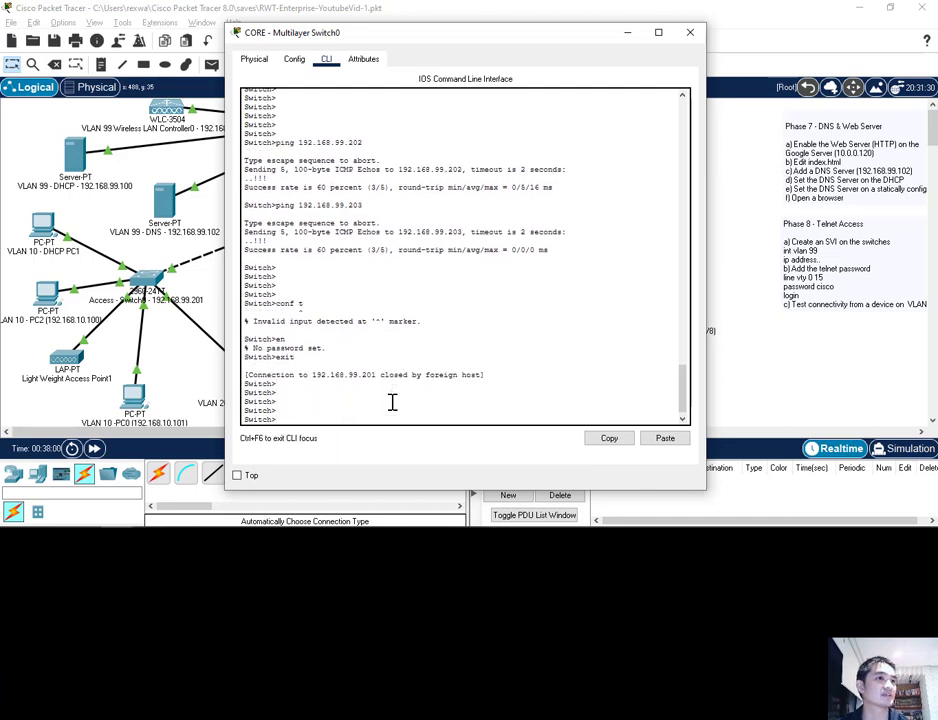
key(Return)
key(Return)
key(Return)
key(Return)
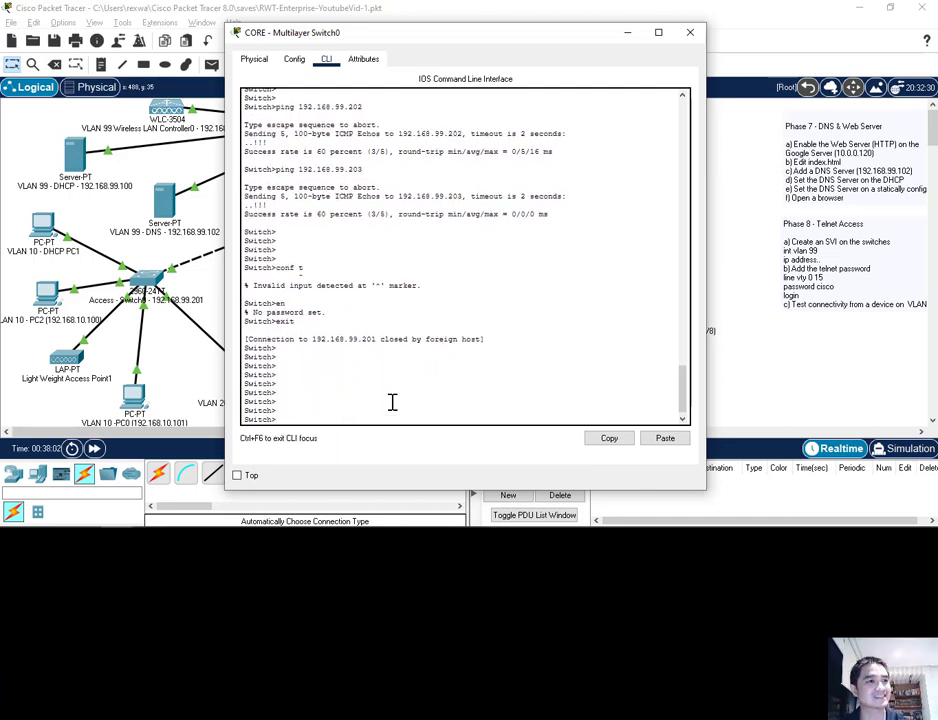
key(Return)
key(Return)
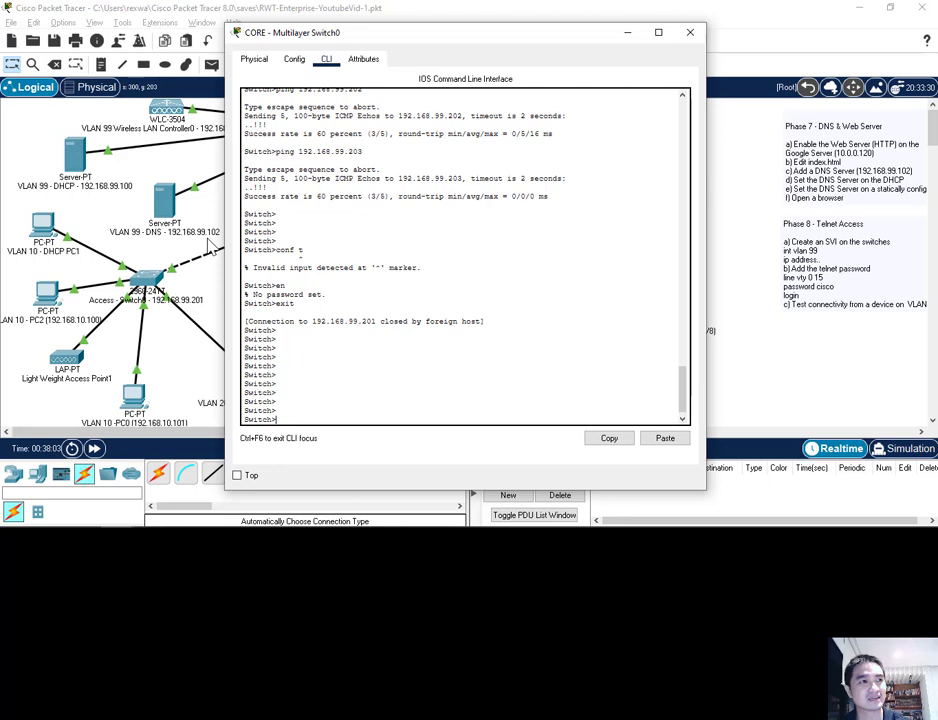
Retry en, exit the telnet connection and return to the CORE switch's privileged prompt
text(en)
key(Return)
text(e)
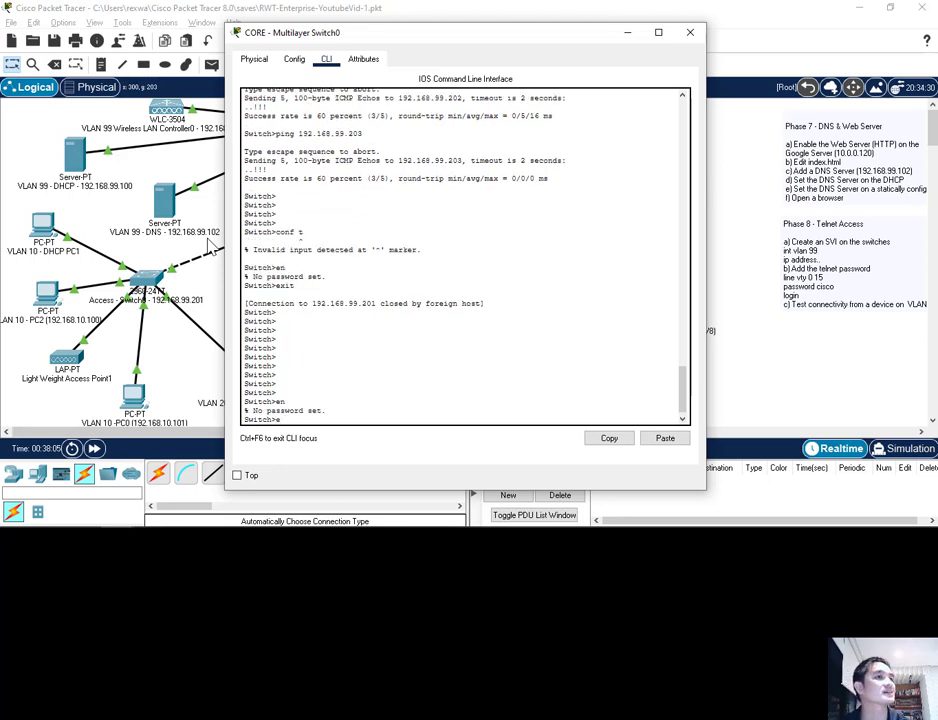
text(xit)
key(Return)
key(Return)
key(Return)
text(exit)
key(Return)
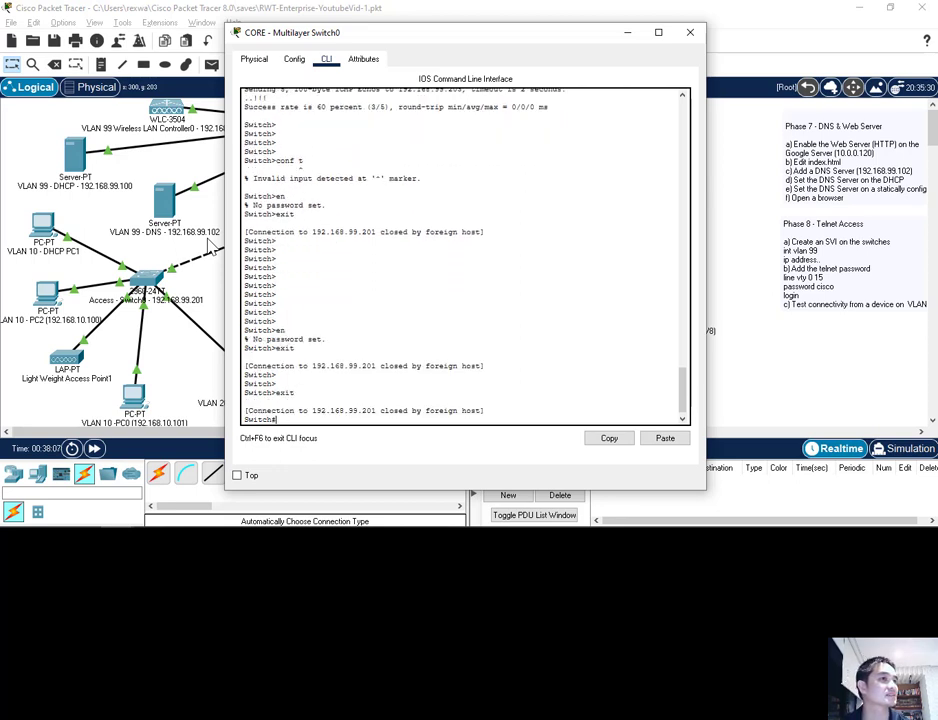
key(Return)
key(Return)
key(Return)
key(Return)
key(Return)
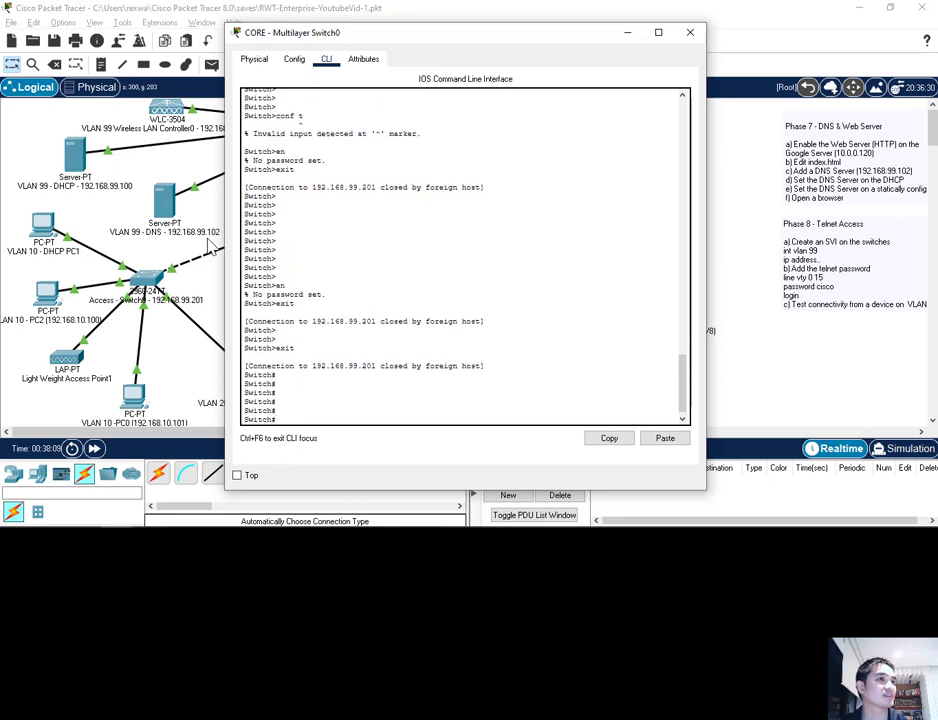
key(Return)
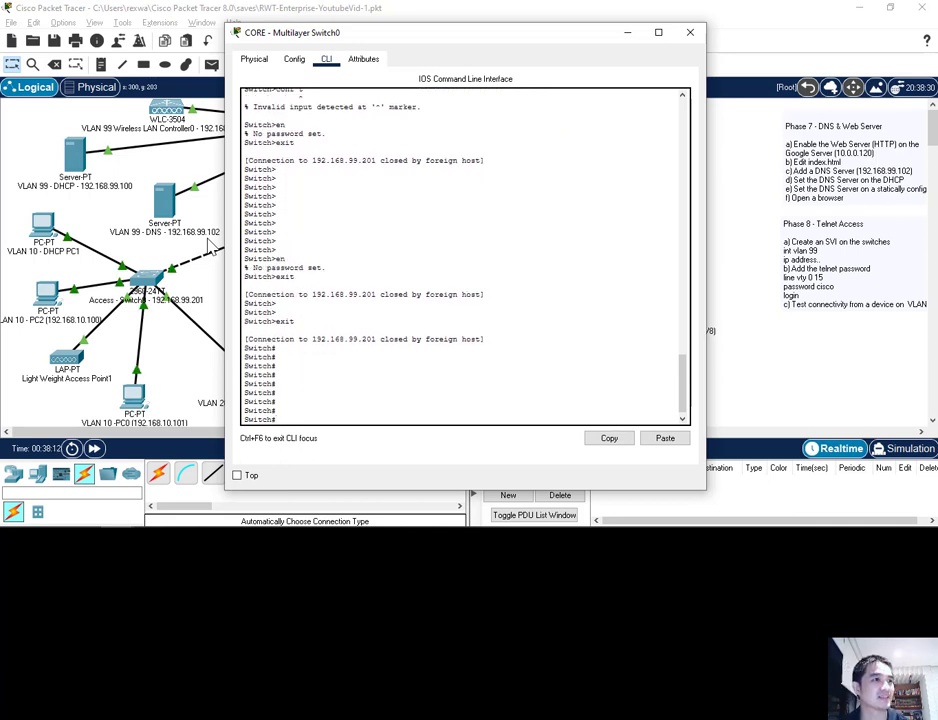
key(Return)
key(Return)
Telnet from the CORE switch to 192.168.99.202 and log in with the vty password
text(telnet )
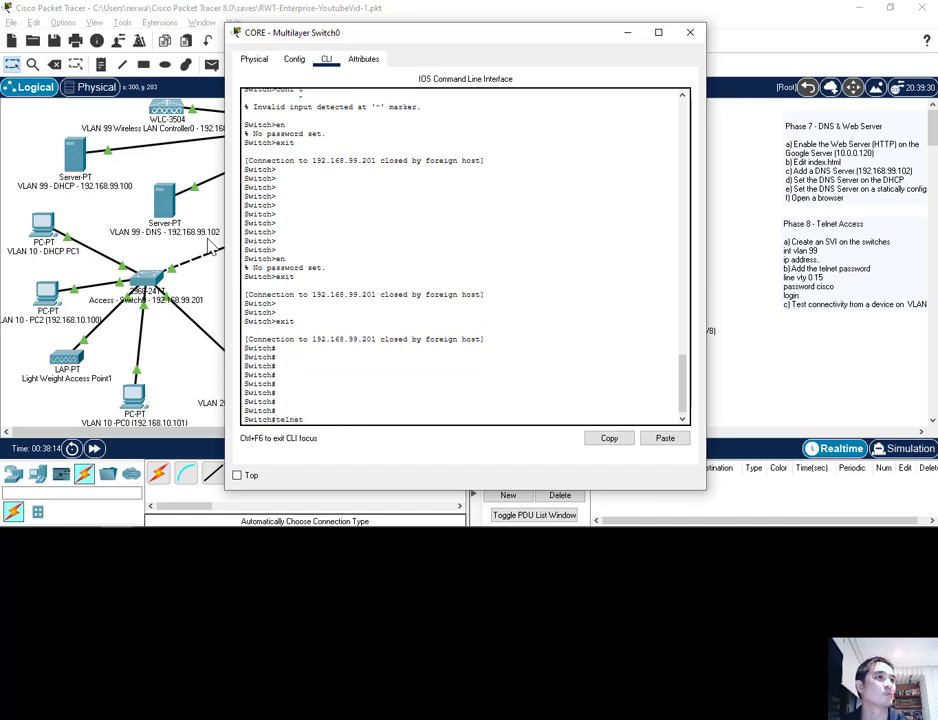
text(192.168.99.202)
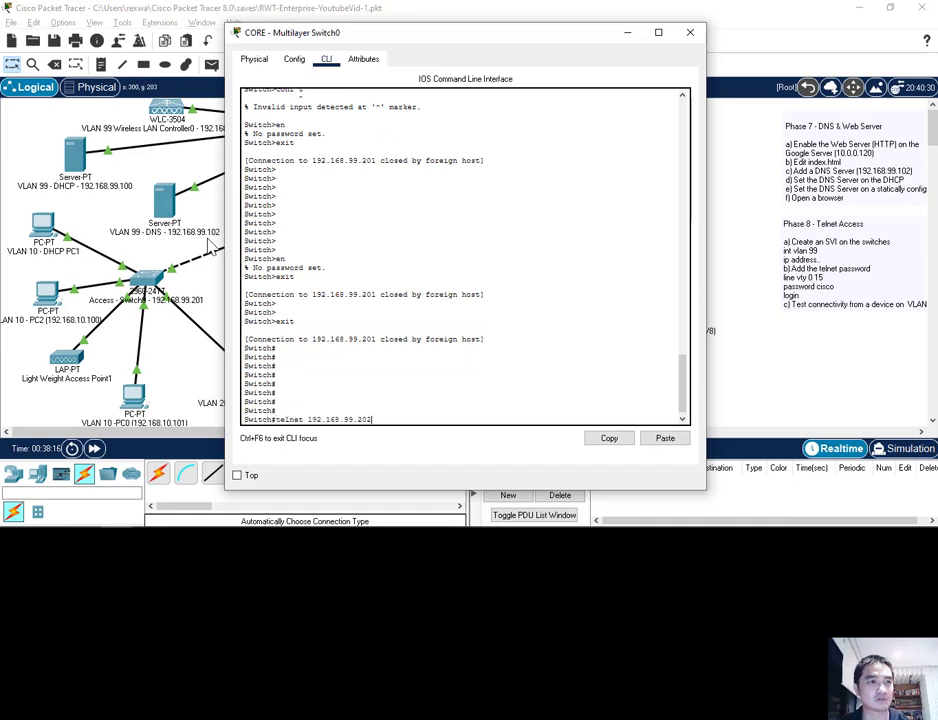
key(Return)
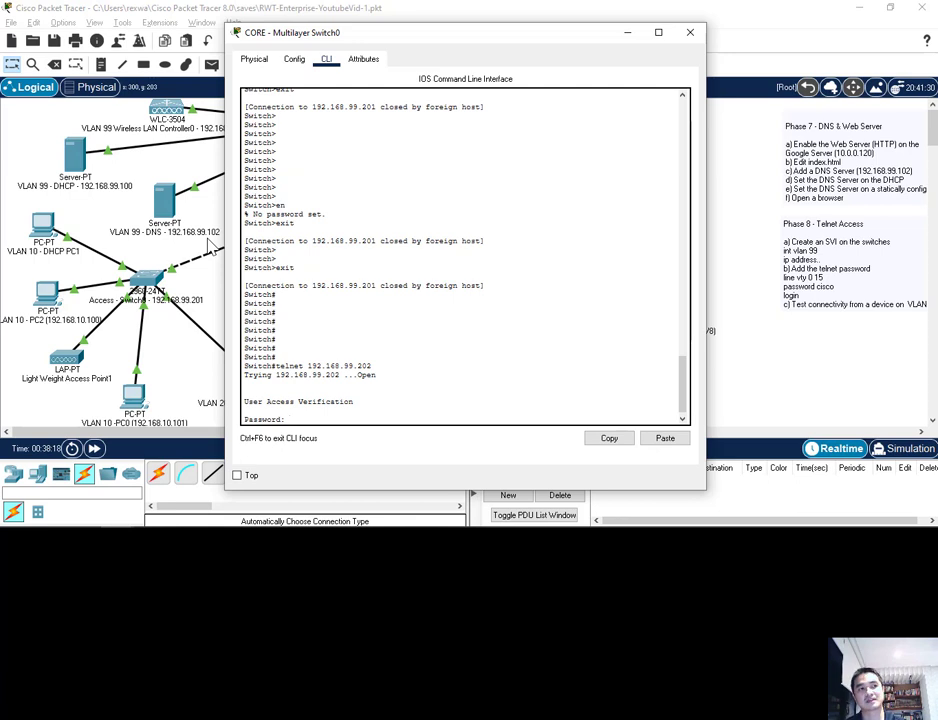
text(cisco)
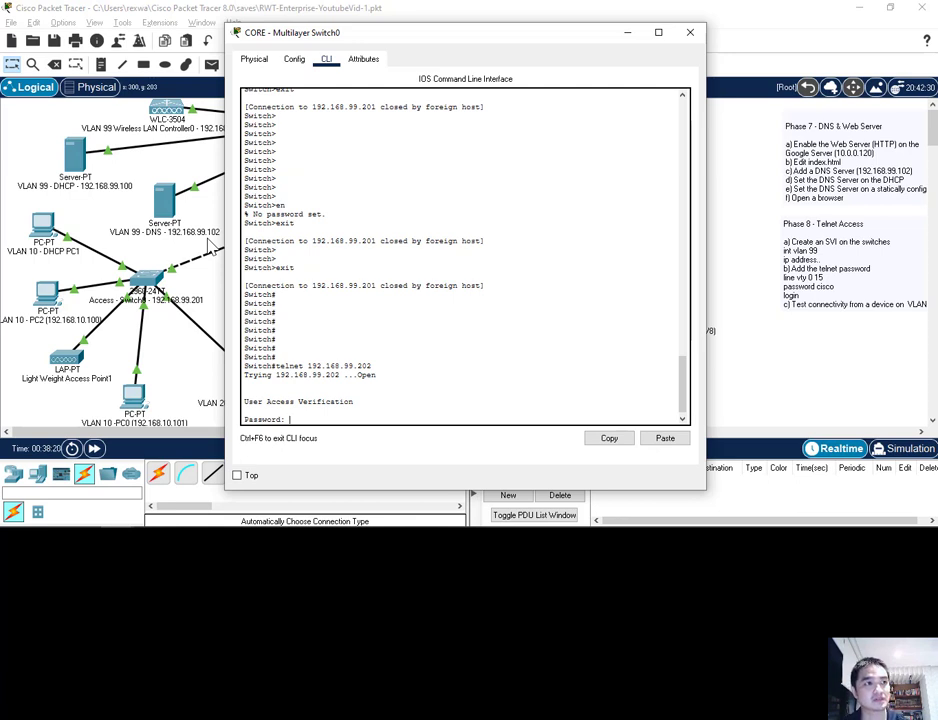
key(Return)
key(Return)
key(Return)
key(Return)
key(Return)
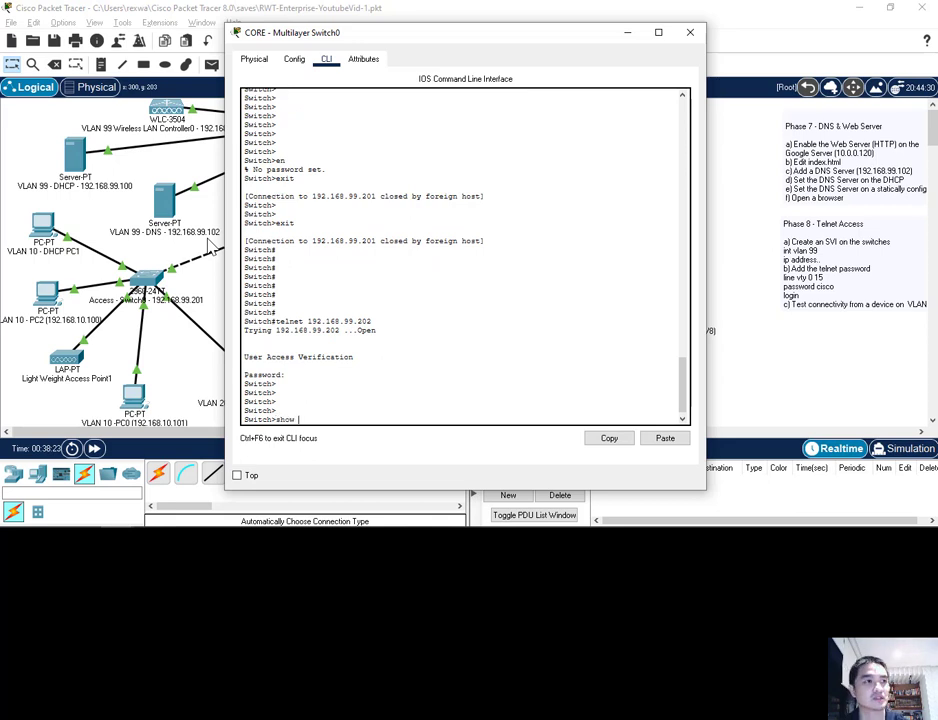
Run show ?, show ip and show users, highlighting remote user address 192.168.99.1
text(show ?)
key(Return)
key(Return)
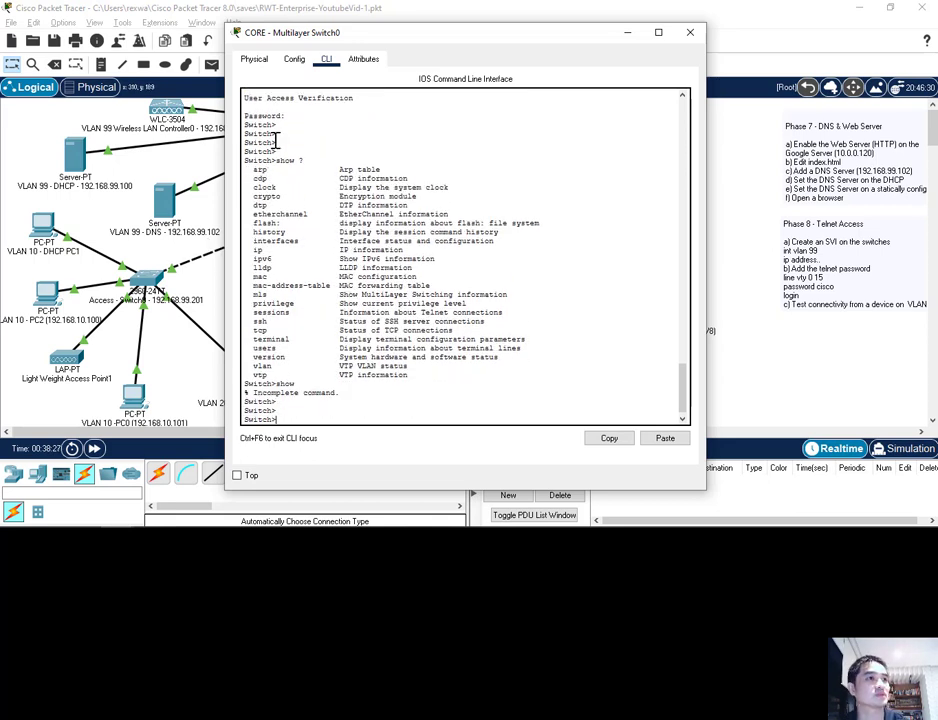
text(show )
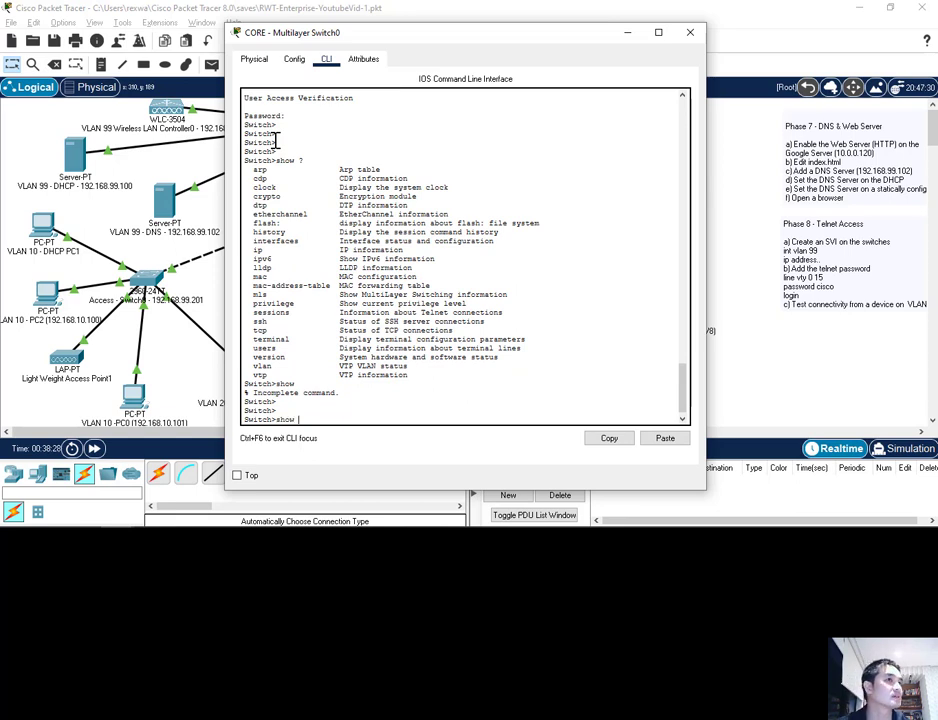
text(ip)
key(Return)
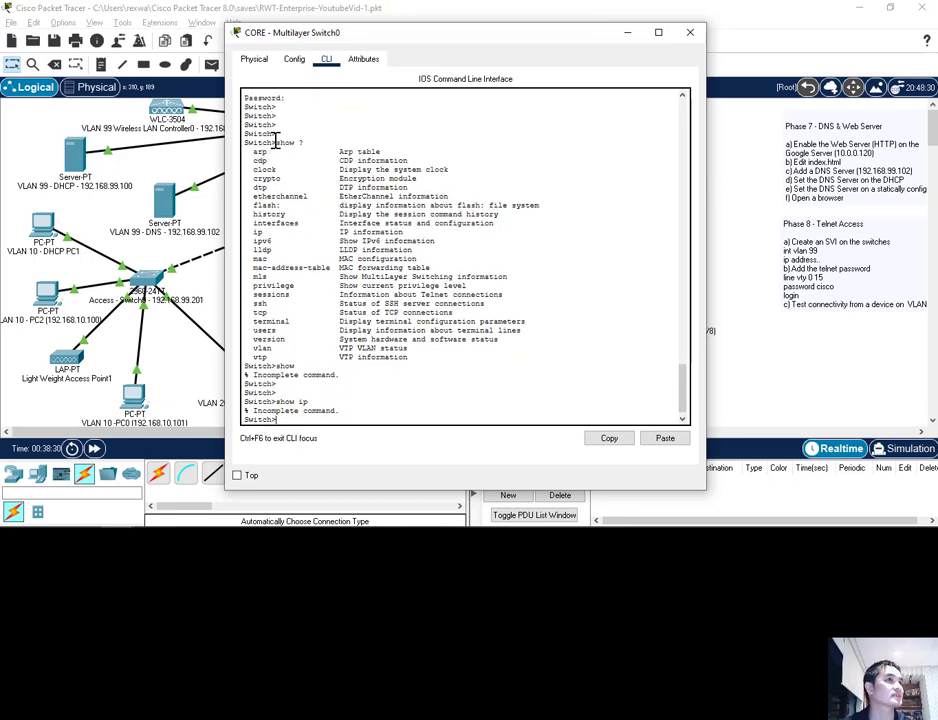
text(show)
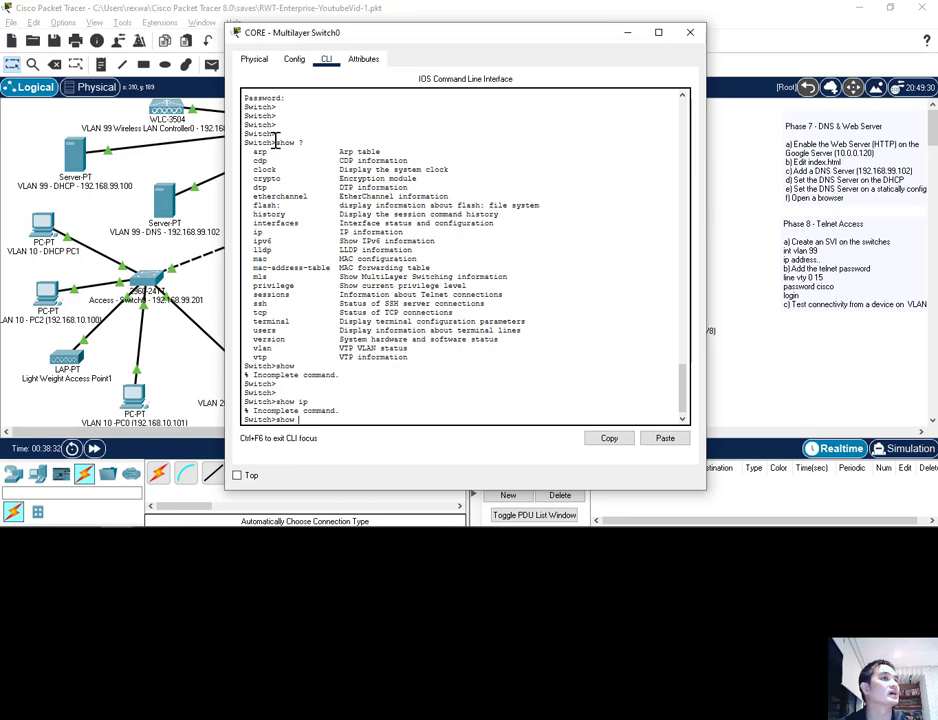
text( users)
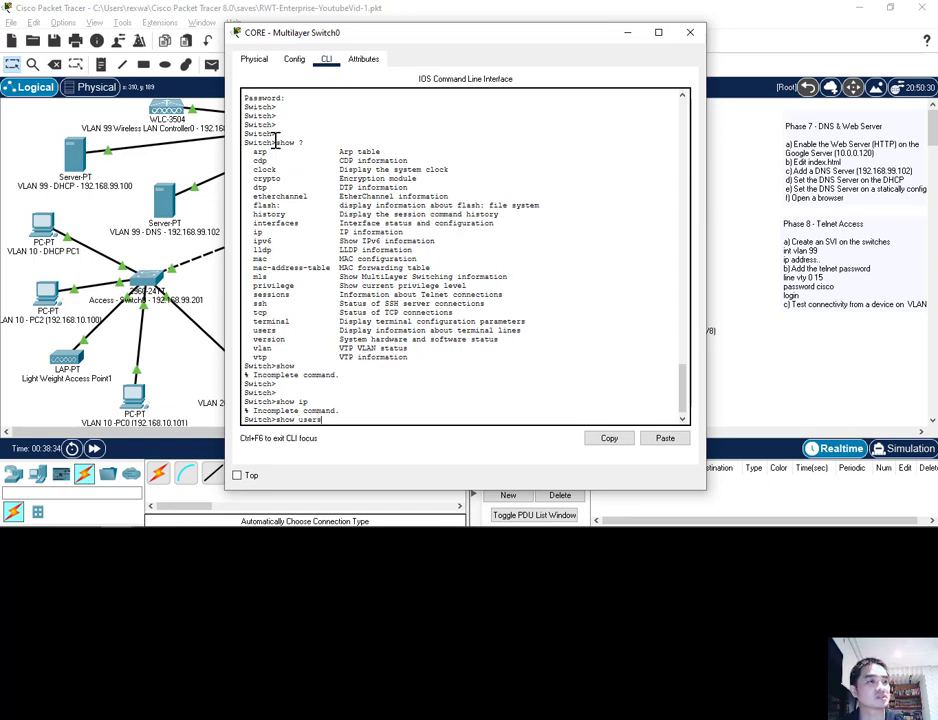
key(Return)
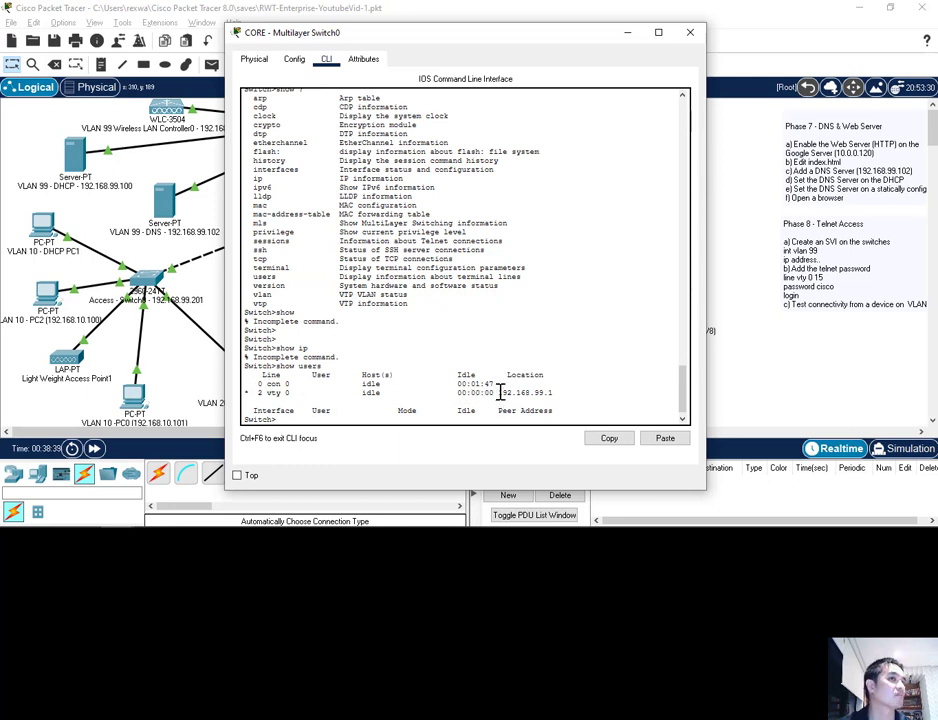
mouse_move(500, 393)
mouse_down()
mouse_move(538, 393)
mouse_move(499, 393)
mouse_up()
click(543, 393)
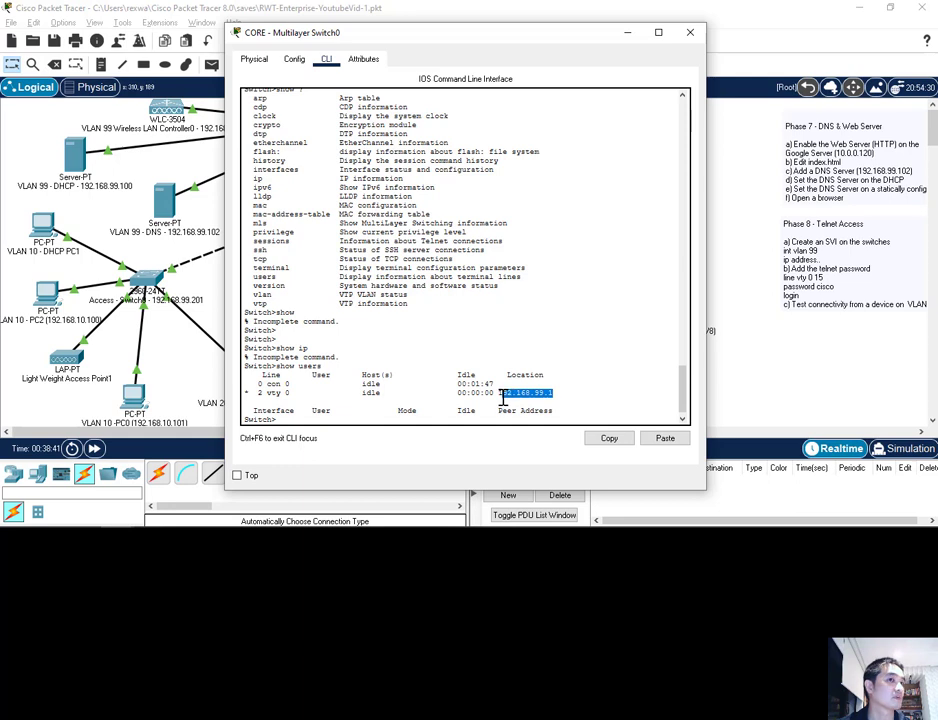
click(336, 416)
Run show sessions and show vlan, page through the show help list, then close the window
text(show sessions)
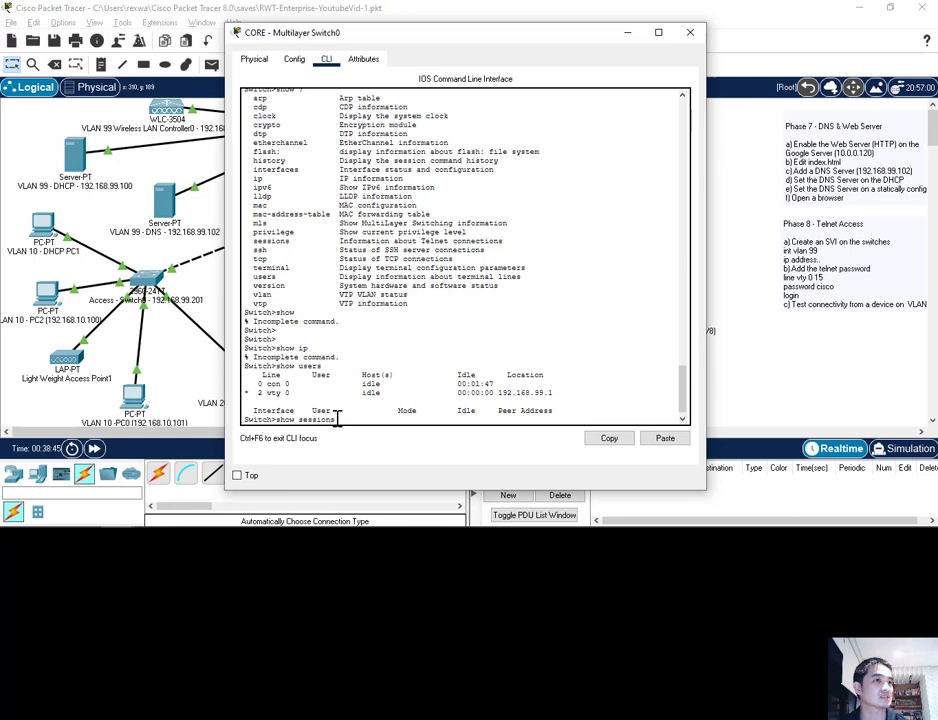
key(Return)
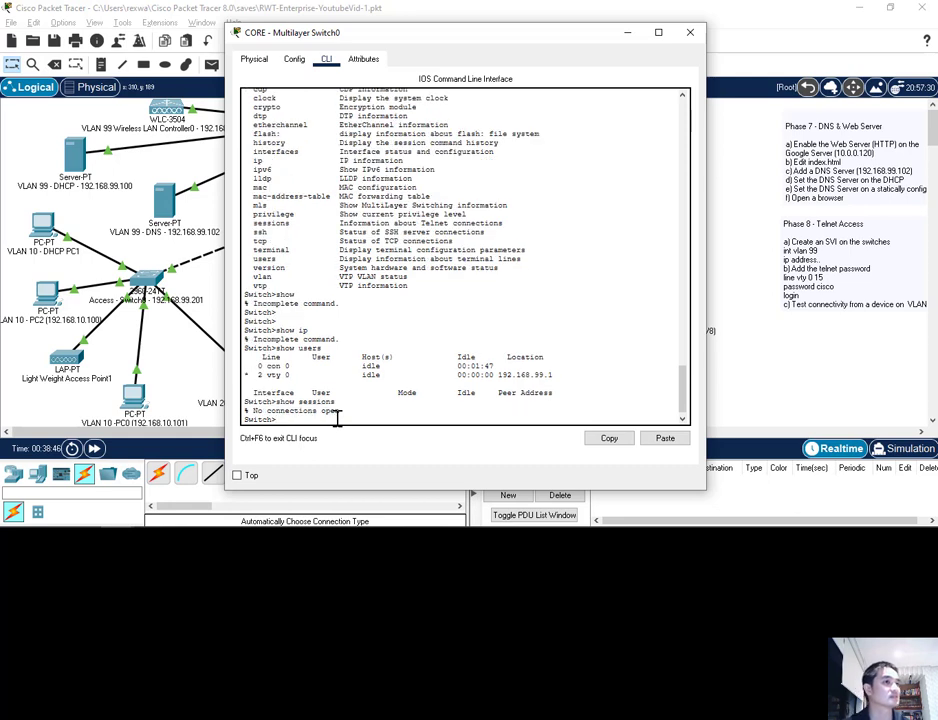
key(Return)
key(Return)
key(Return)
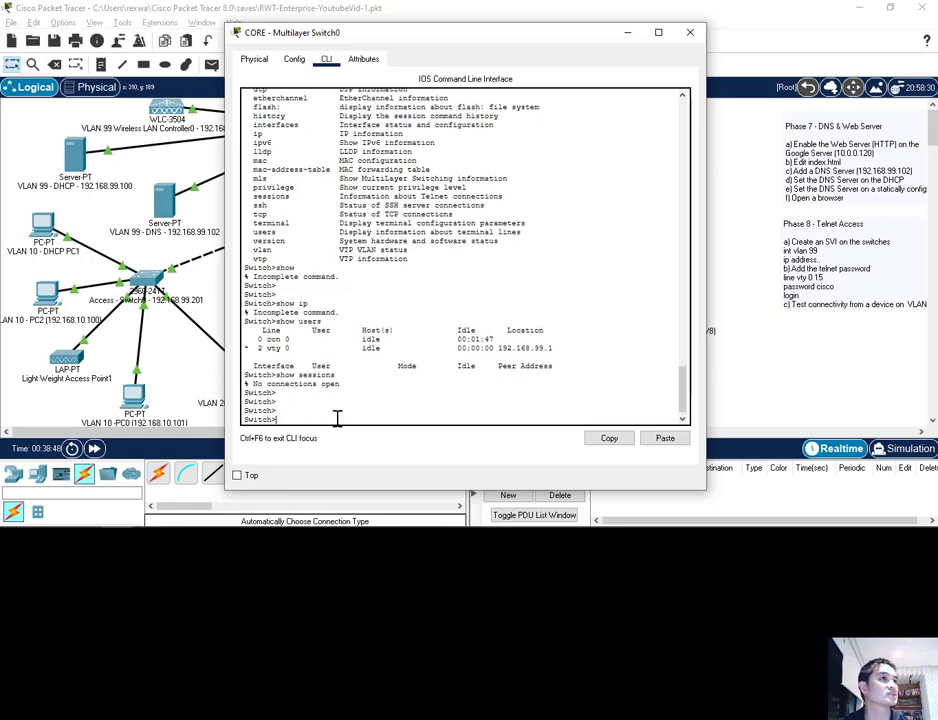
text(show)
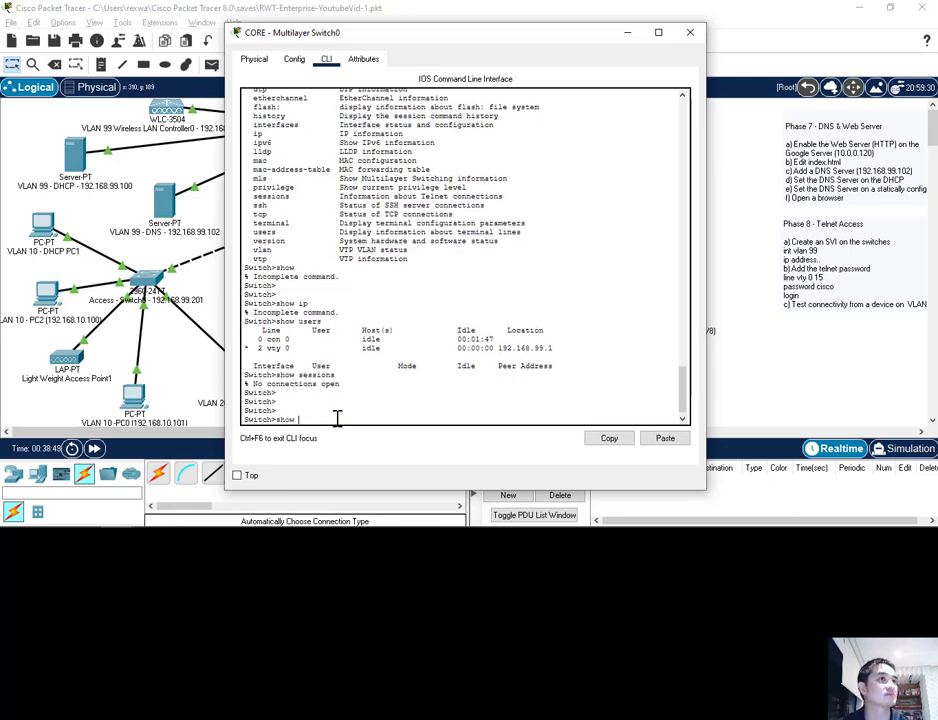
text( vlan)
key(Return)
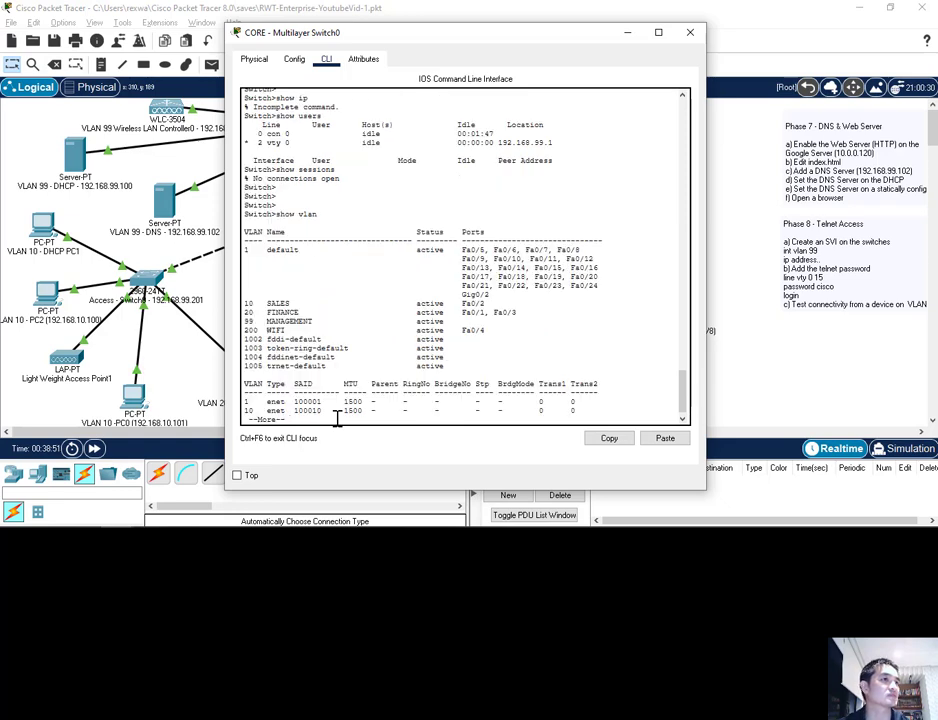
key(Return)
key(Return)
key(Return)
key(Return)
key(Return)
key(Return)
key(Return)
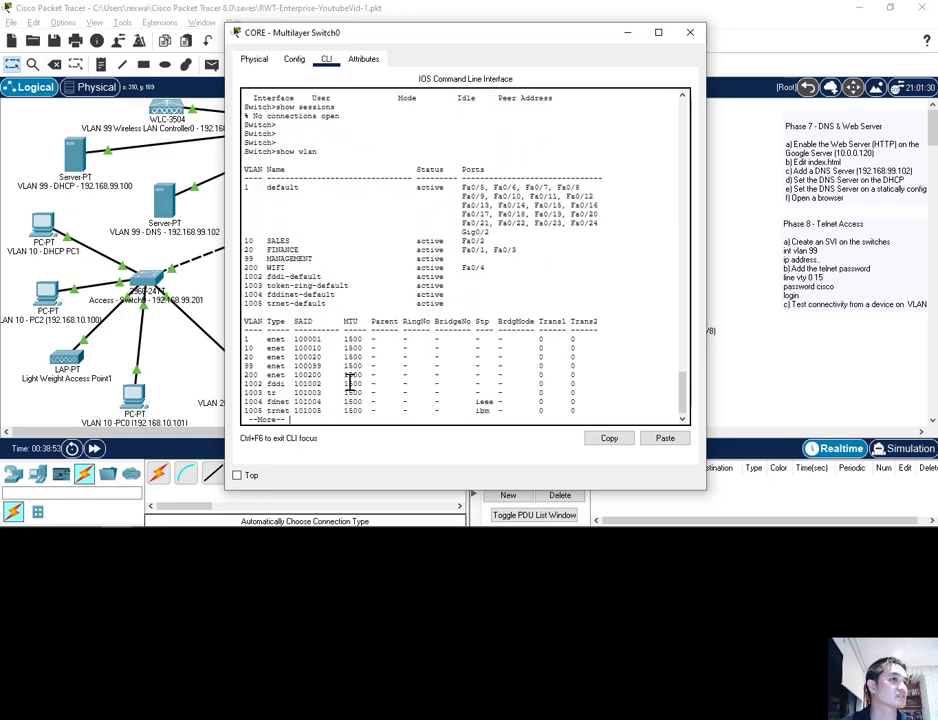
key(Return)
key(Return)
key(Return)
key(Return)
key(Return)
key(Return)
key(Return)
key(Return)
key(Return)
key(Return)
key(Return)
key(Return)
key(Return)
key(Return)
key(Return)
key(Return)
key(Return)
key(Return)
key(Return)
key(Return)
text(s)
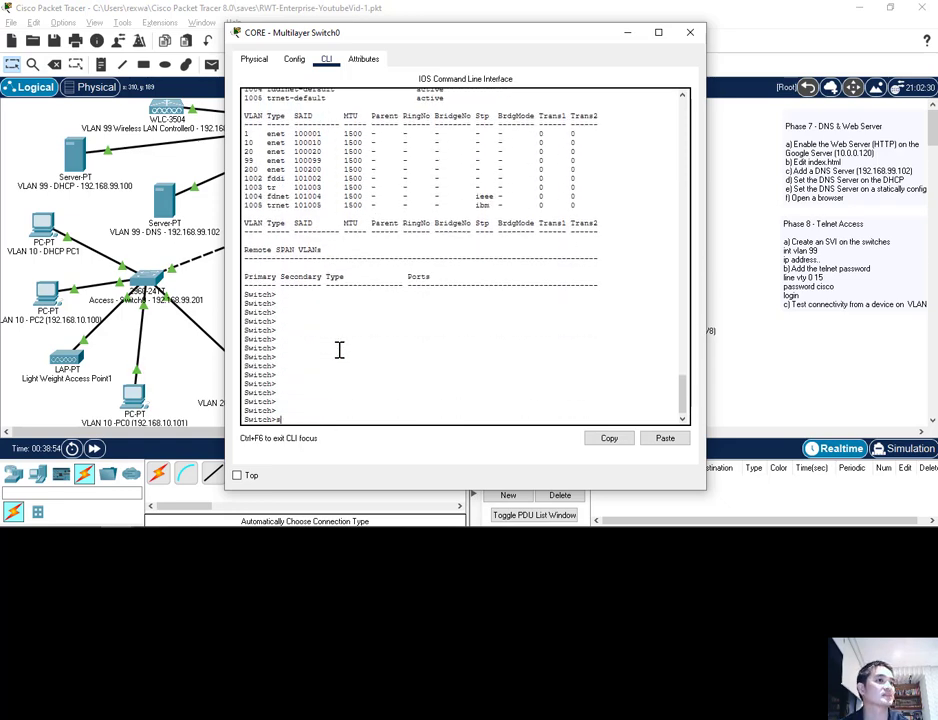
text(how ?)
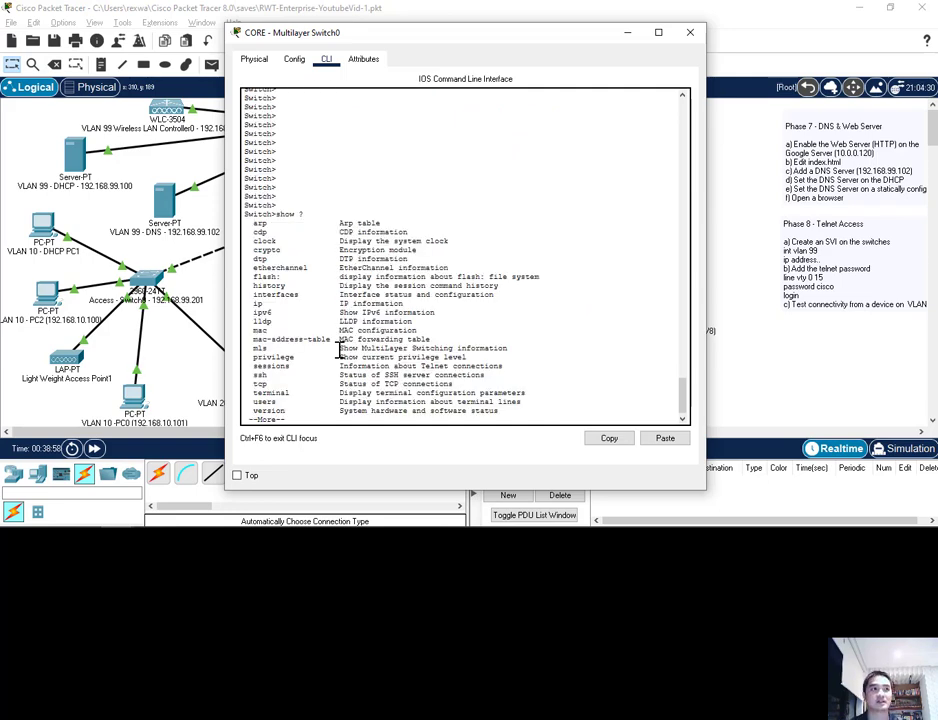
key(Return)
key(Return)
key(Return)
key(Return)
key(Return)
key(Return)
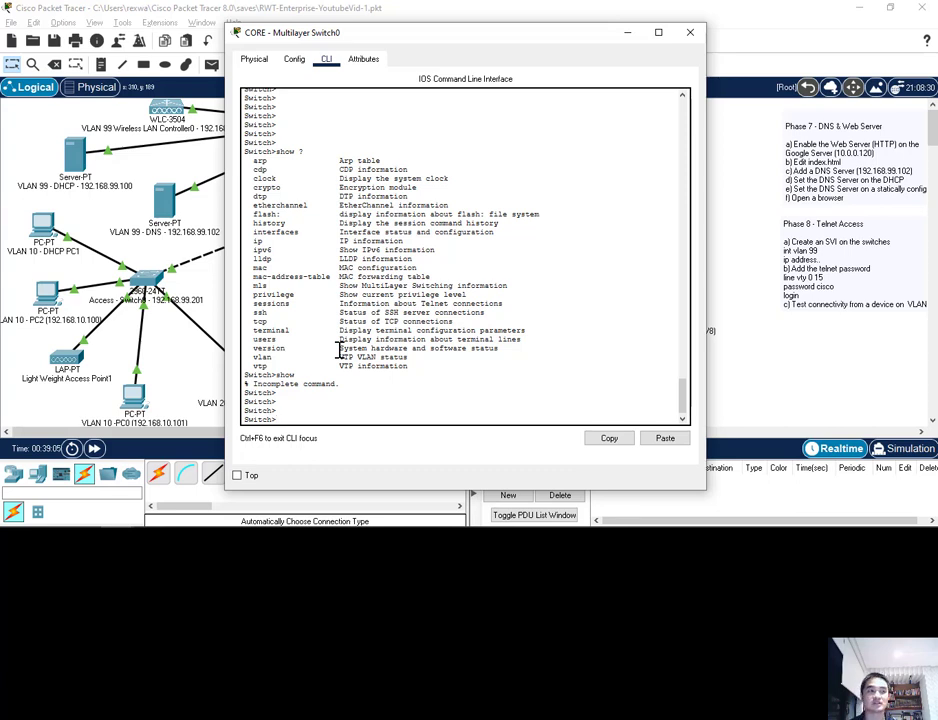
click(688, 37)
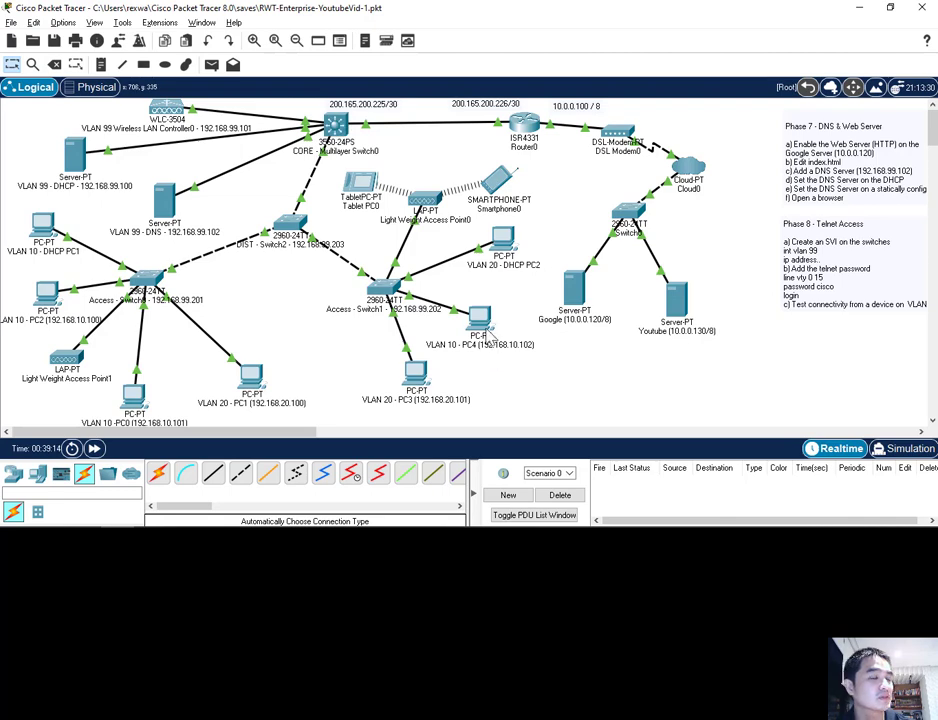
Ping 192.168.99.201 from PC4's Desktop Command Prompt, then close PC4's window
click(481, 320)
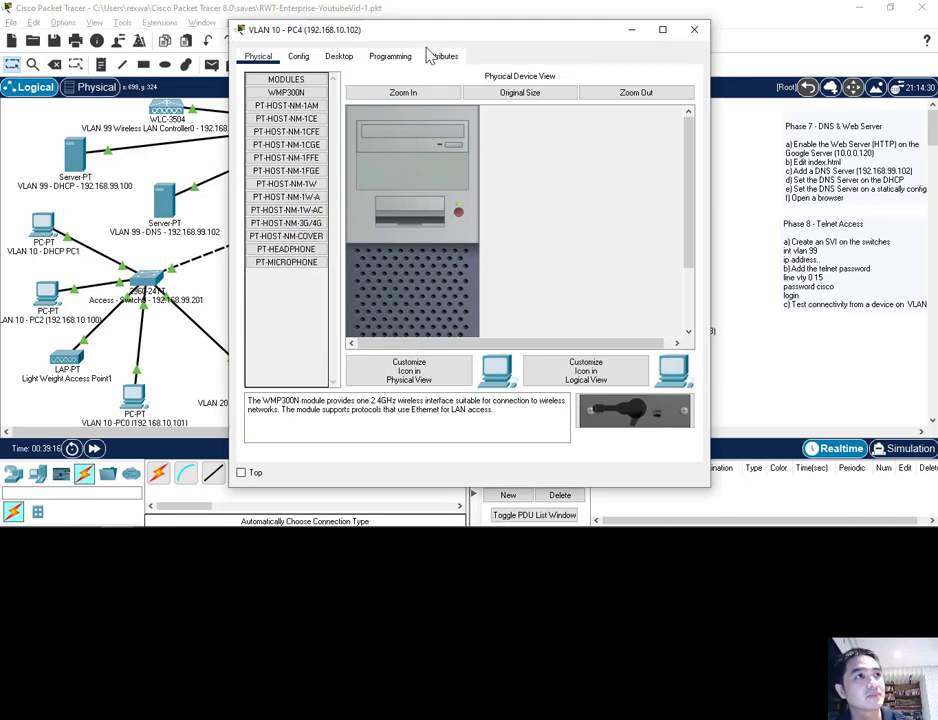
drag(354, 40, 356, 34)
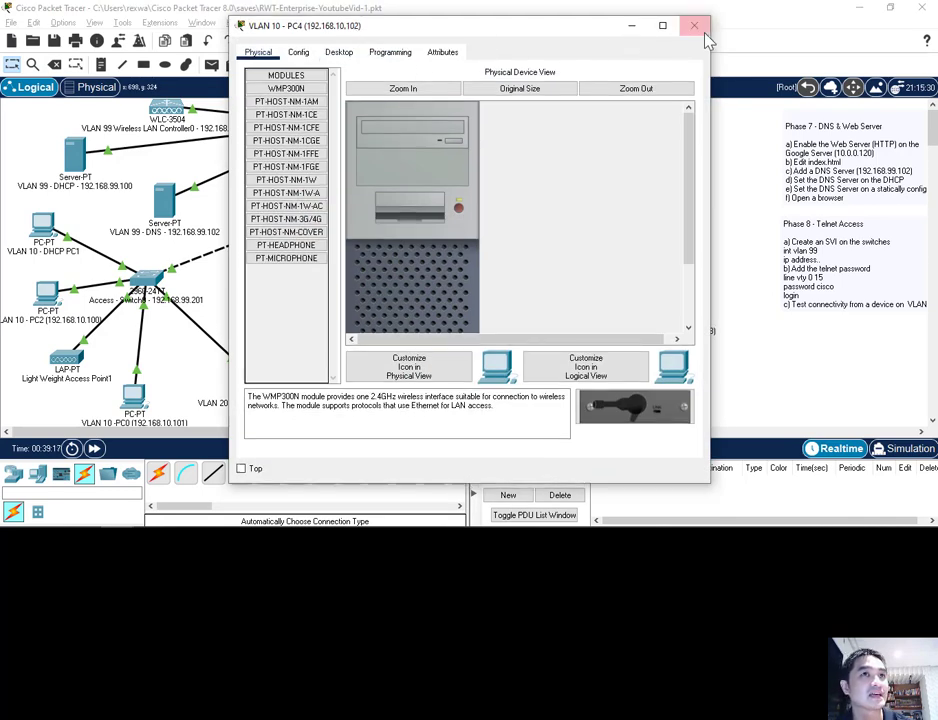
click(390, 55)
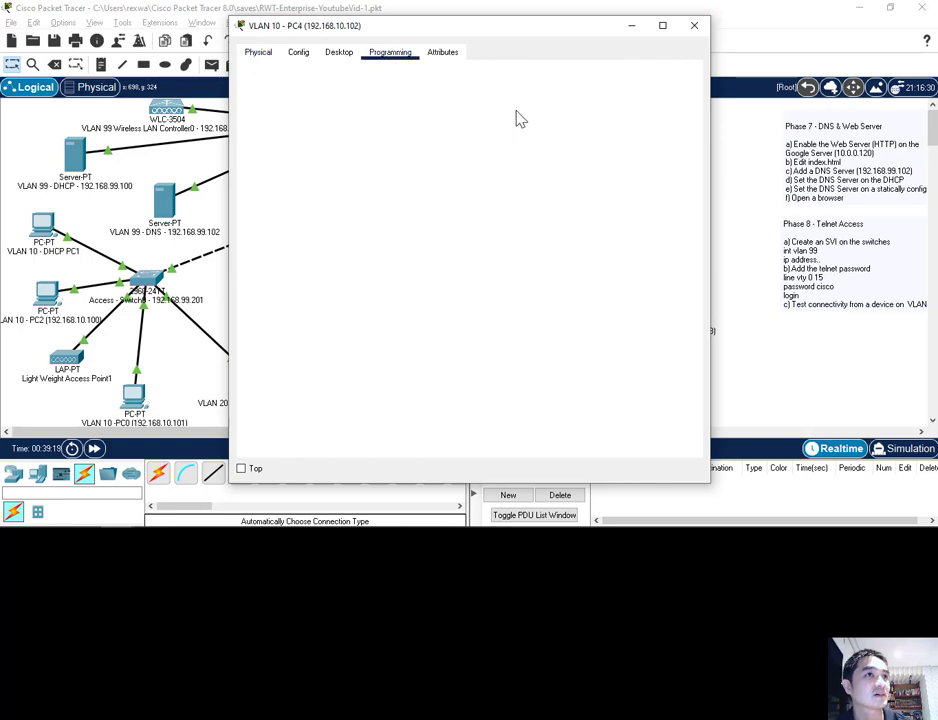
click(339, 53)
click(528, 93)
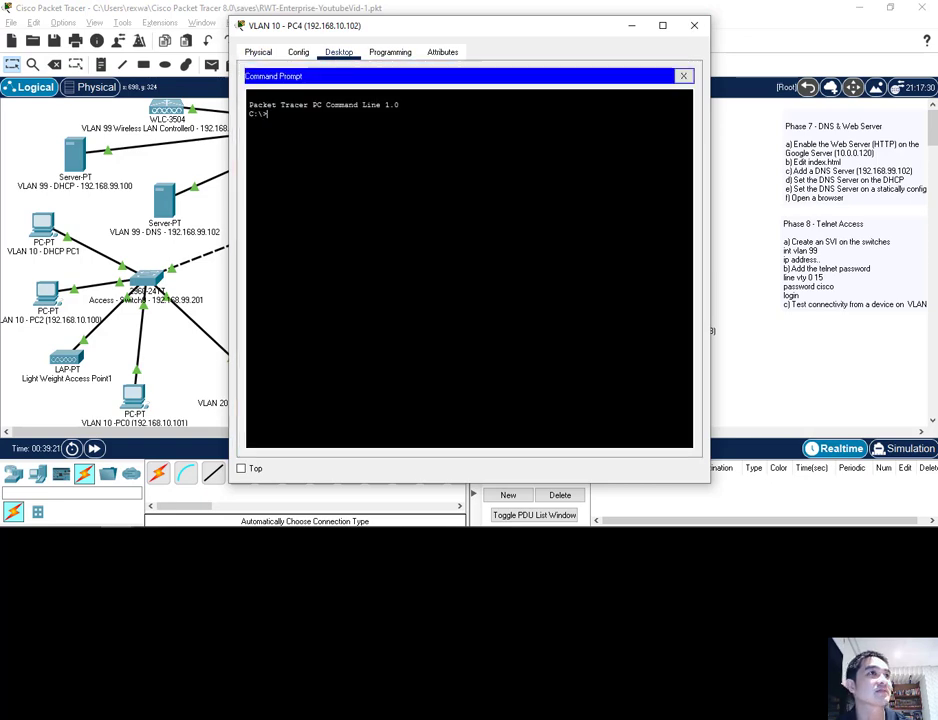
key(Return)
key(Return)
text(p)
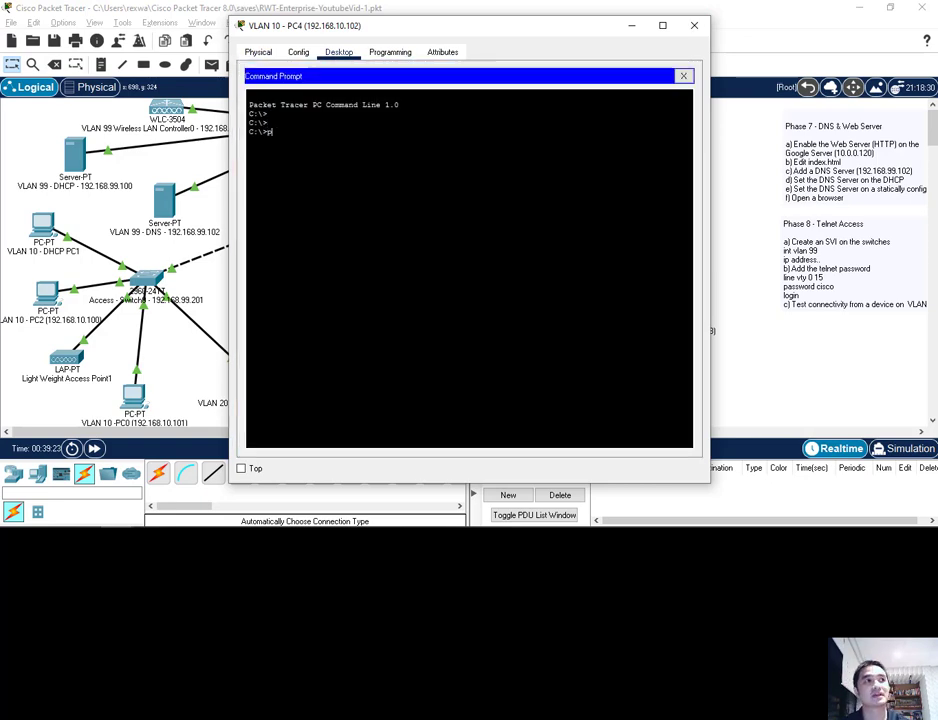
text(ing 192.168.99)
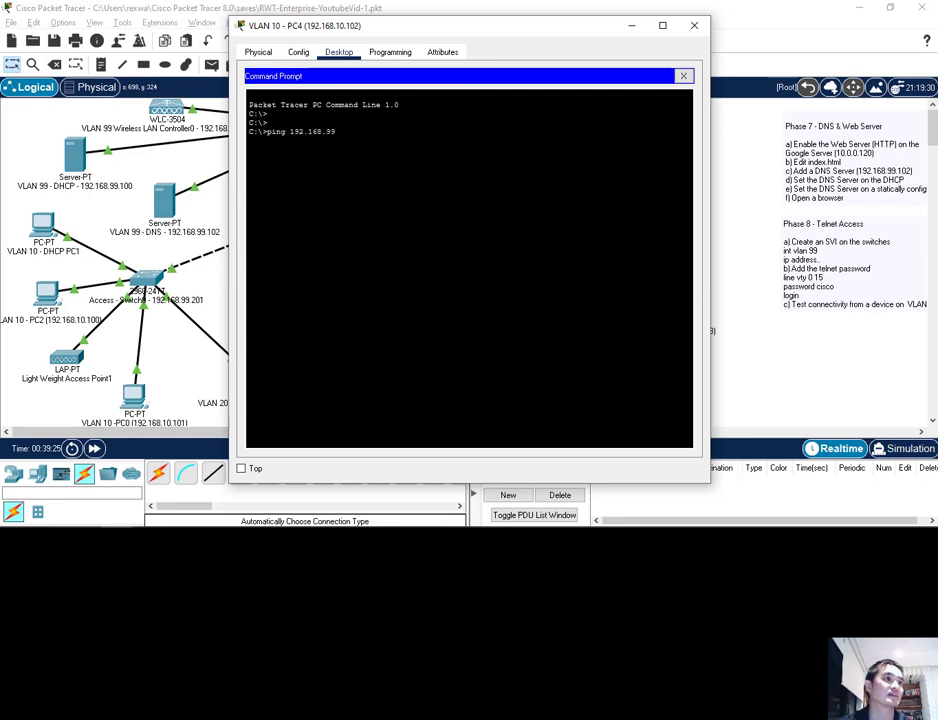
text(.201)
key(Return)
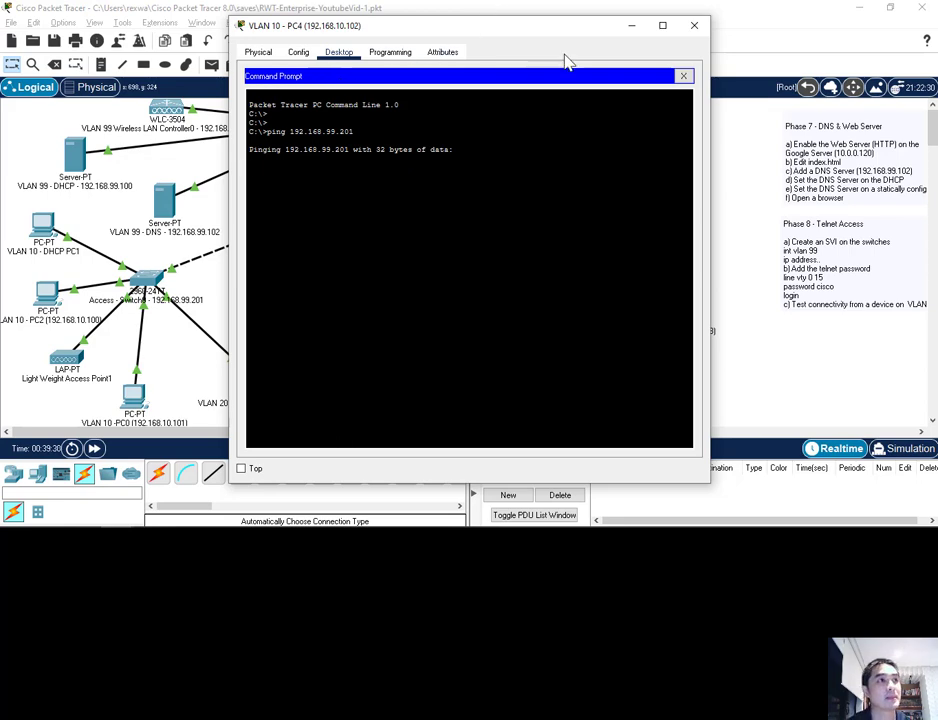
click(697, 27)
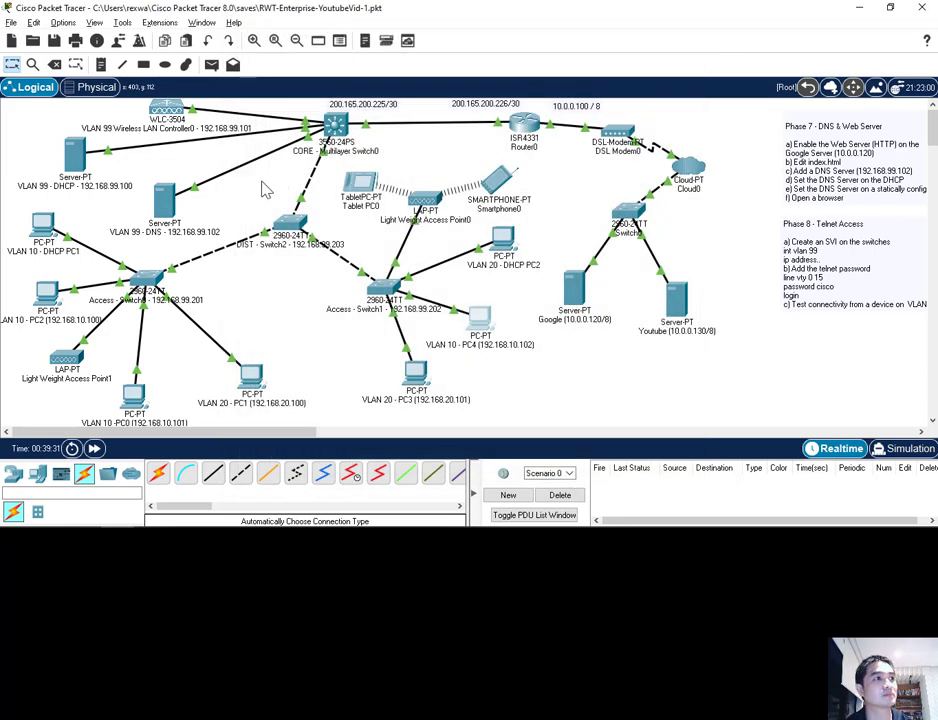
Ping 192.168.99.201 from the DNS server's Command Prompt (3 of 4 replies), then type telnet 192.168.99.201
click(165, 198)
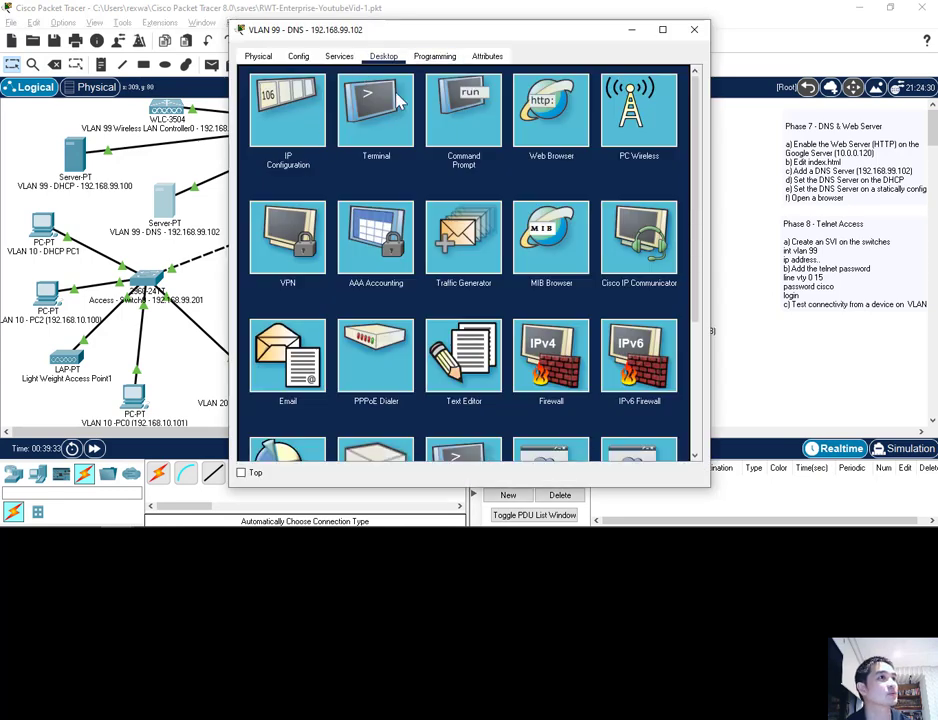
click(448, 128)
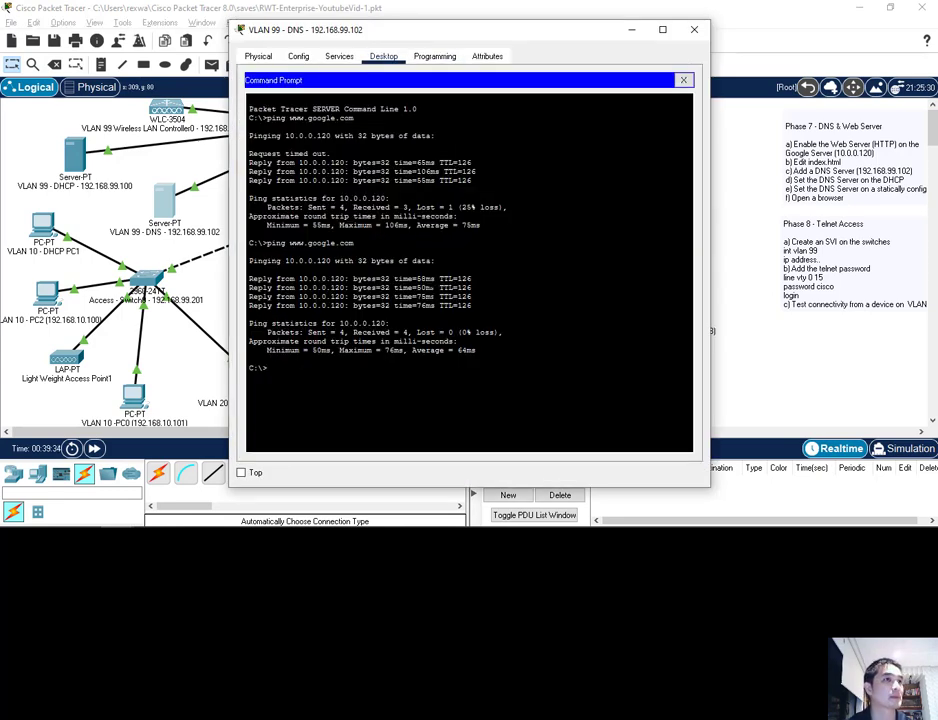
key(Return)
key(Return)
key(Return)
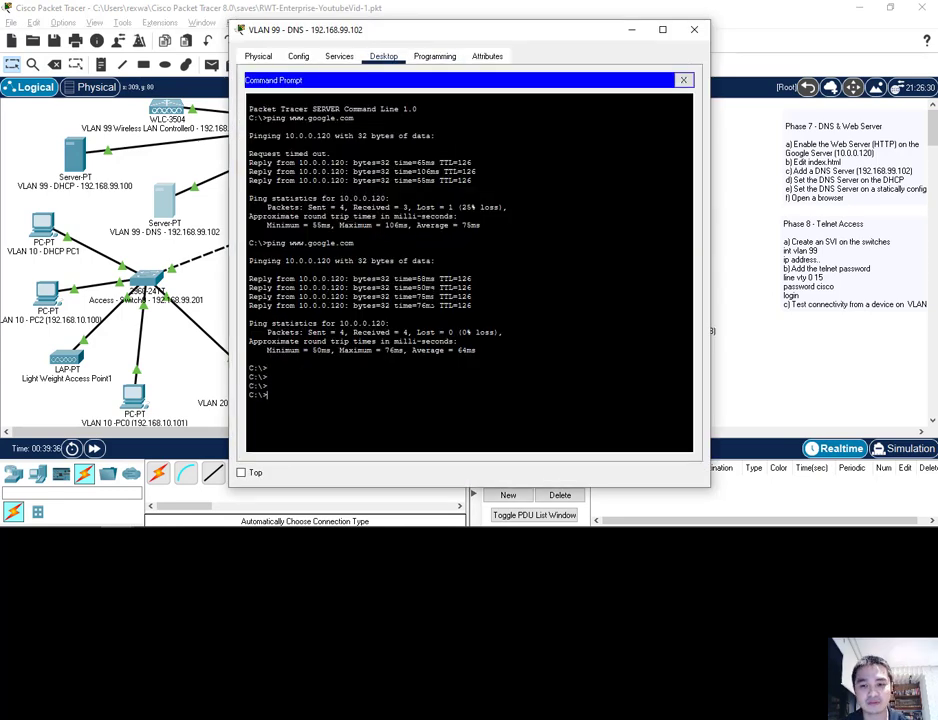
text(ping 192.1)
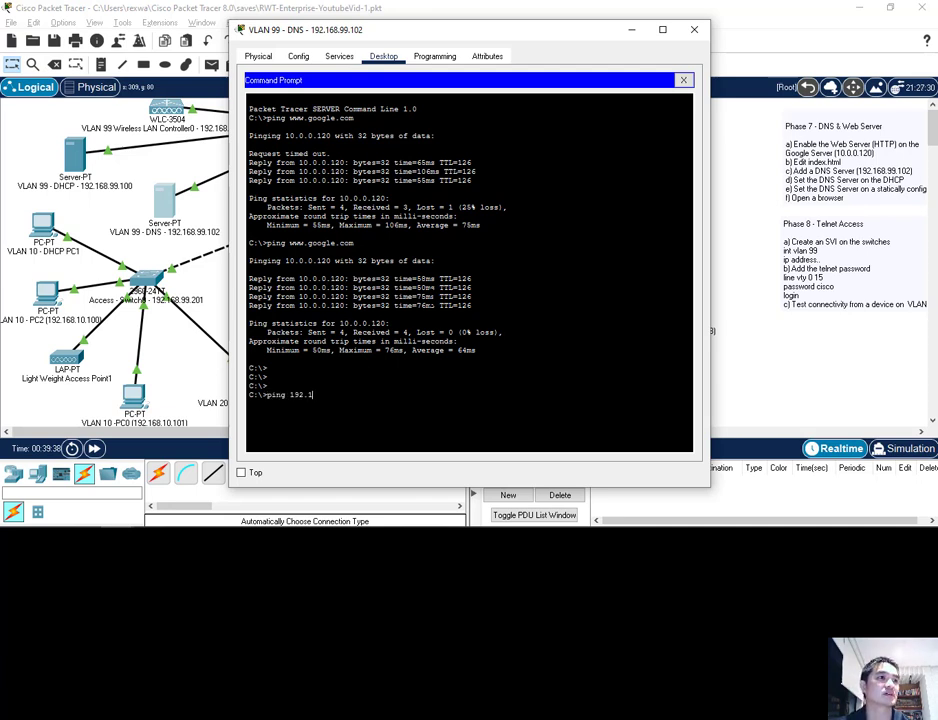
text(68.99.201)
key(Return)
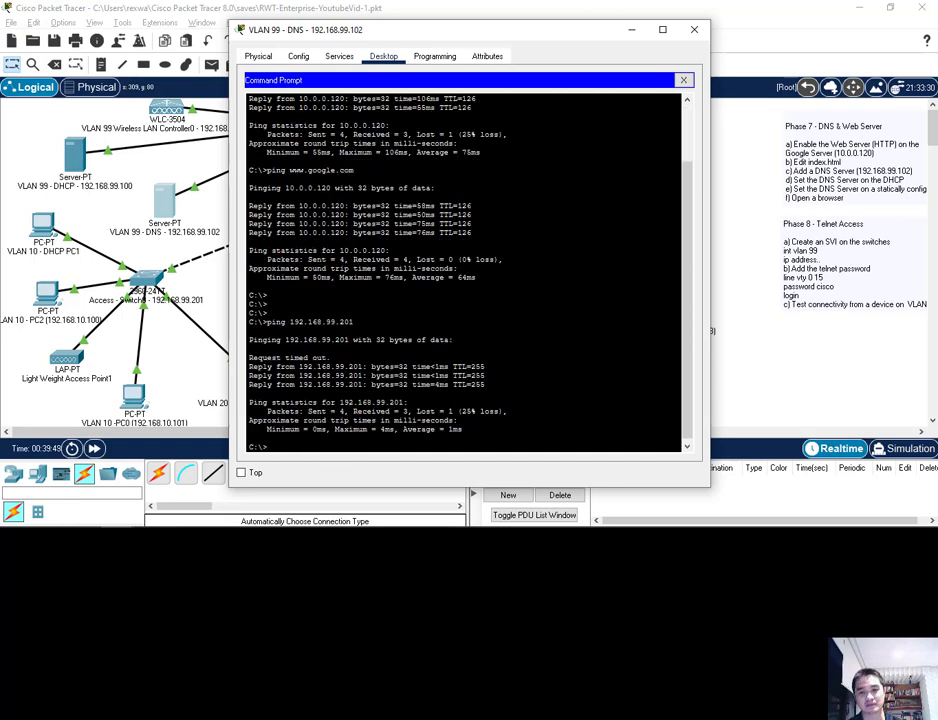
text(telnet 1)
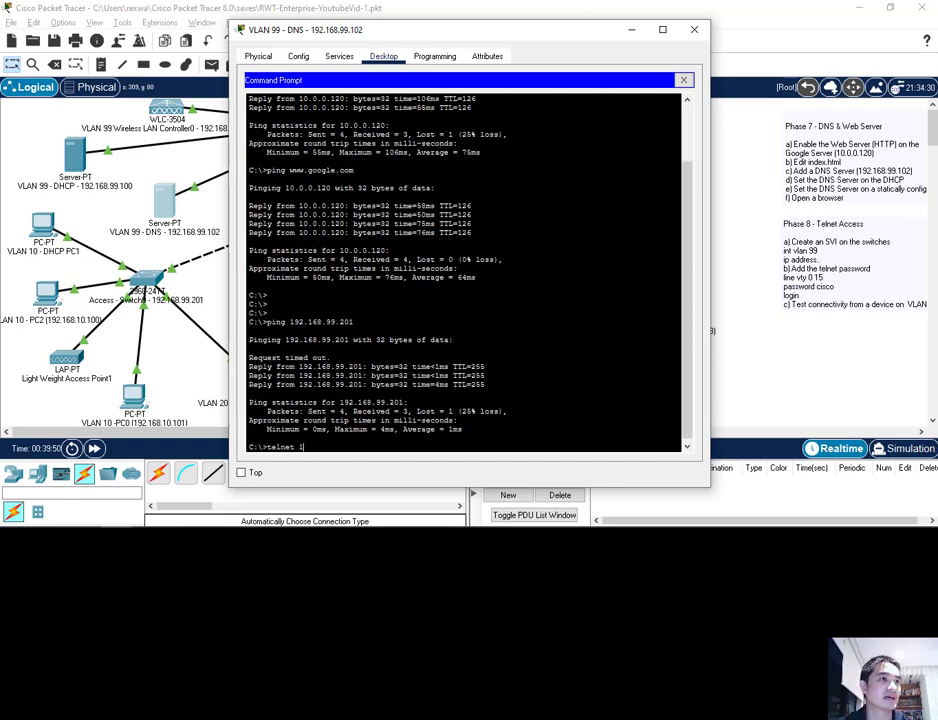
text(92.168.99.201)
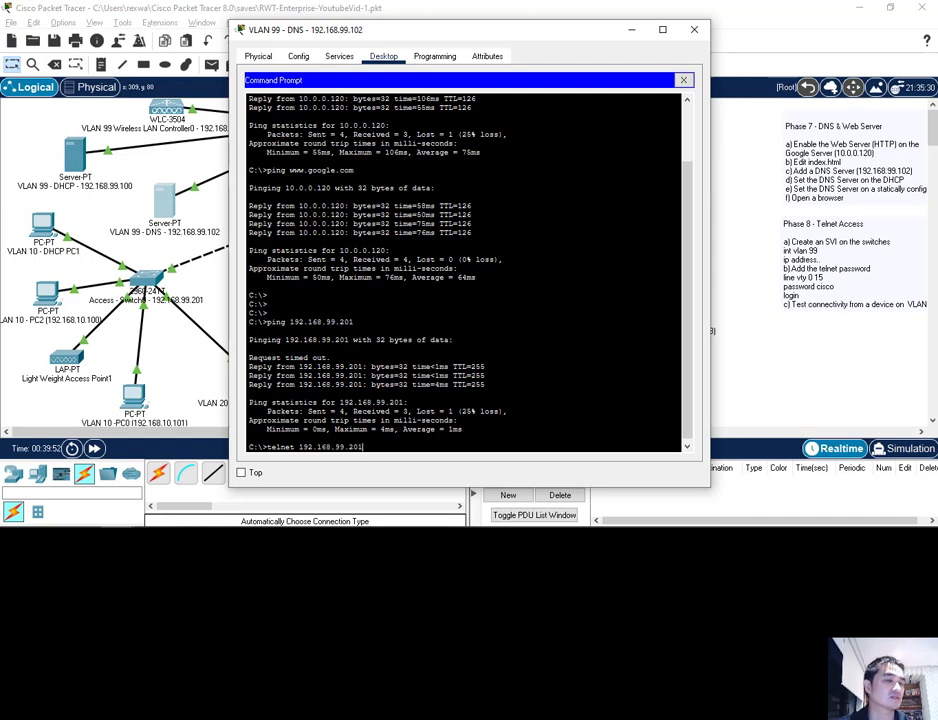
Log into 192.168.99.201 over telnet with the vty password, then run show ? and show vlan
key(Return)
text(cisco)
key(Return)
key(Return)
key(Return)
key(Return)
key(Return)
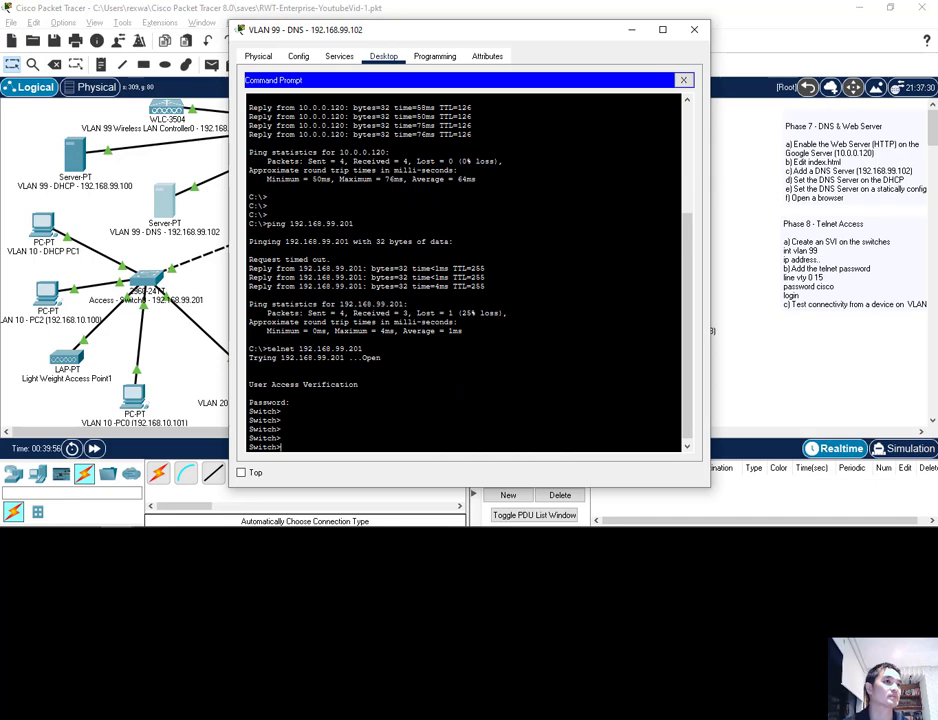
text(show ?)
key(Return)
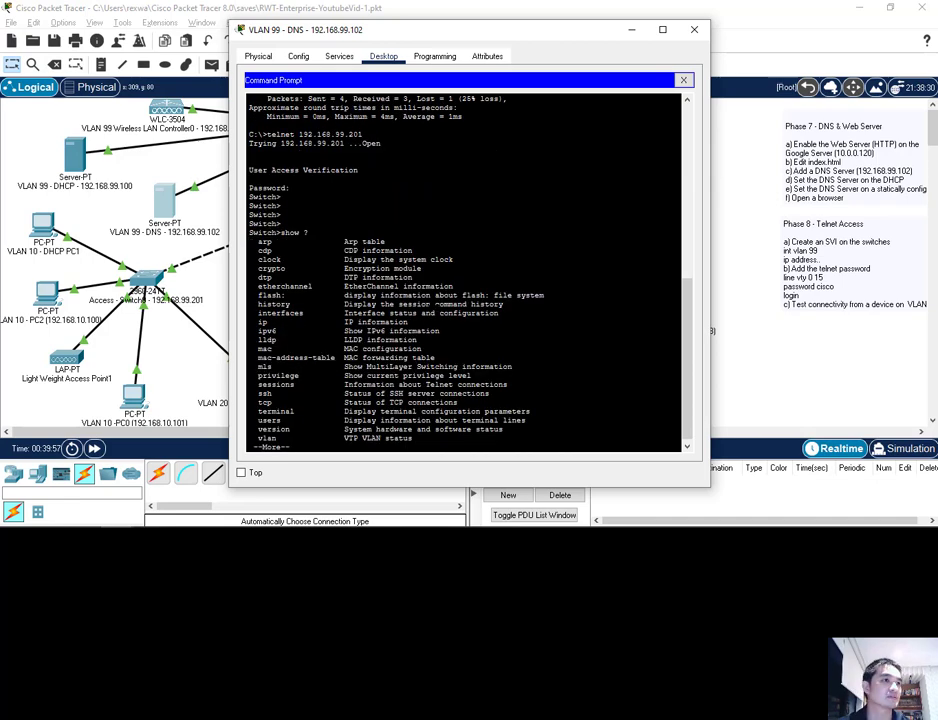
key(Return)
key(Return)
key(Return)
key(Return)
text(s)
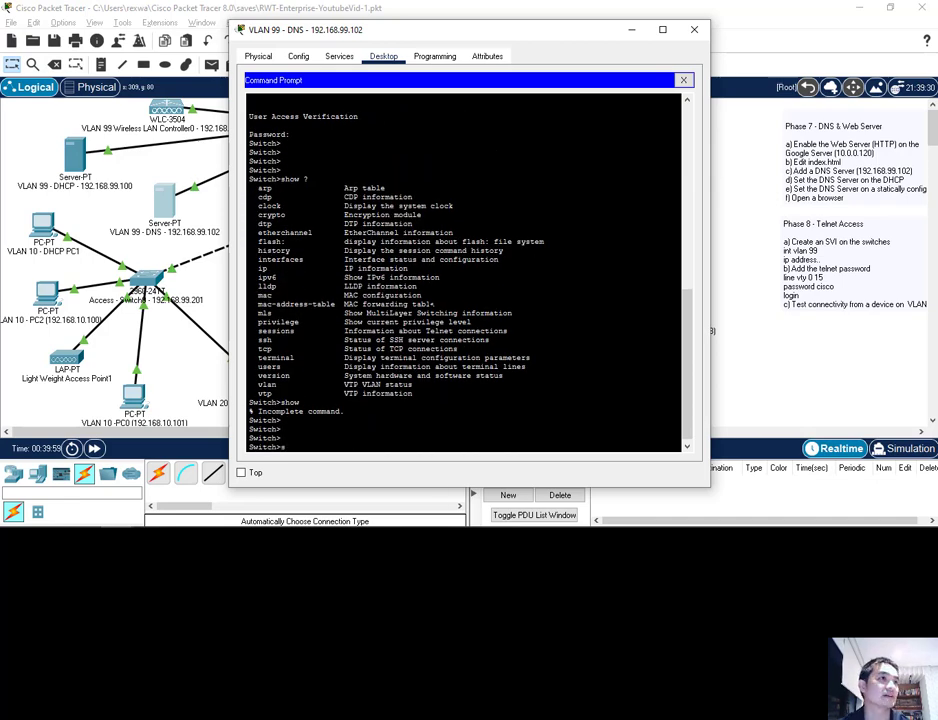
text(how)
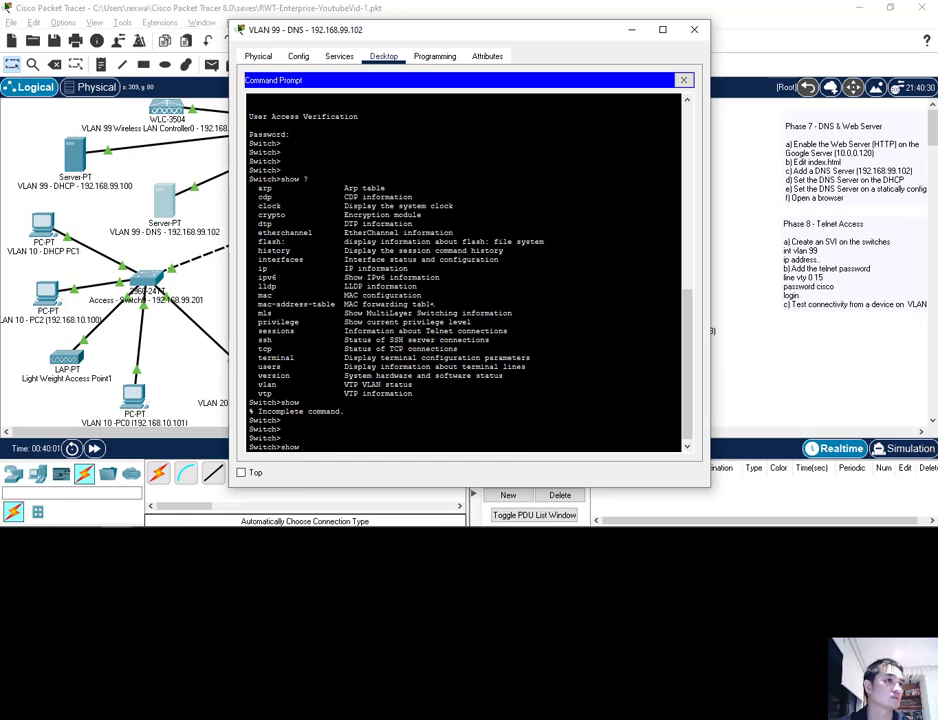
text( vlan)
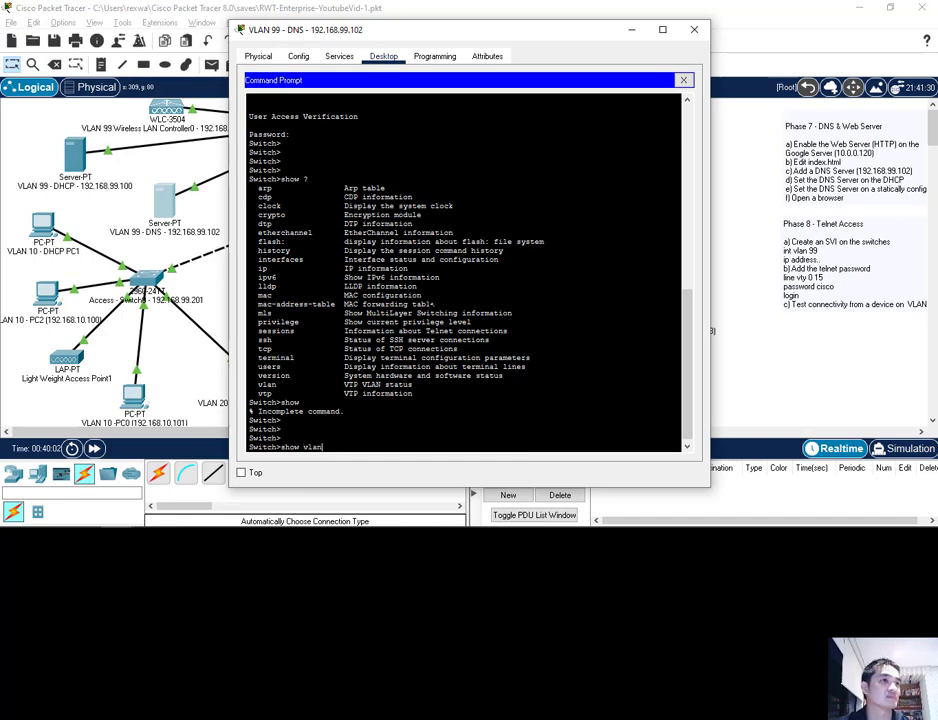
key(Return)
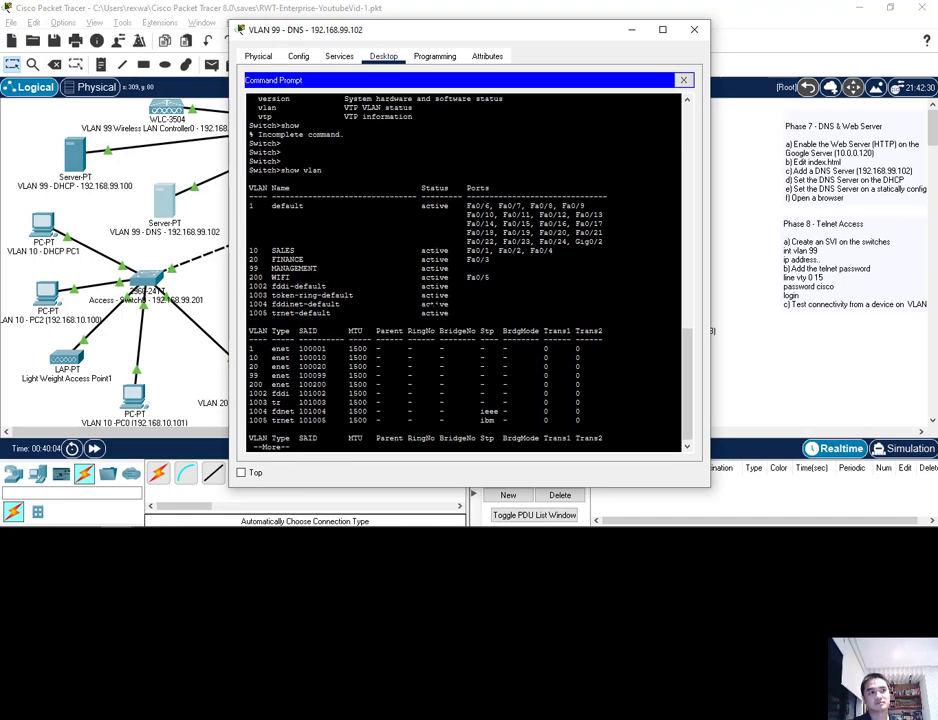
key(Return)
key(Return)
key(Return)
key(Return)
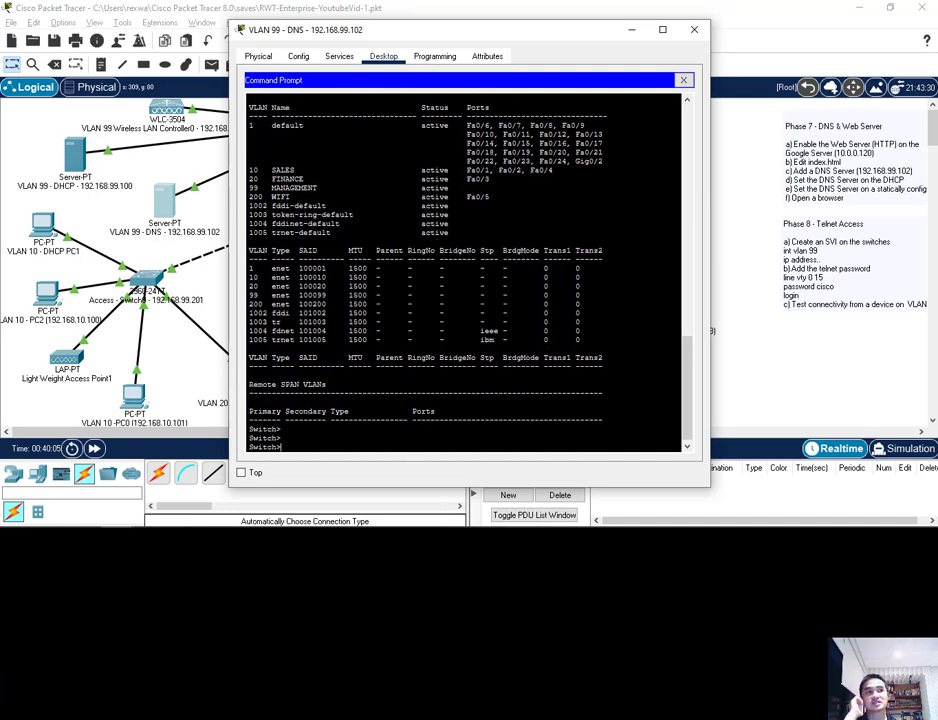